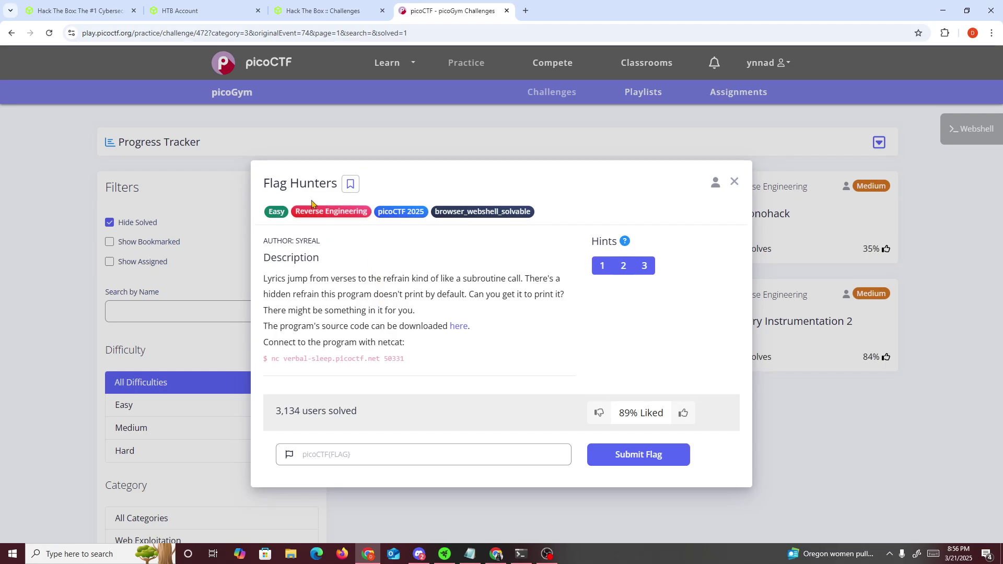
Read the Flag Hunters title, then reveal and read the first hint
{"action": "left_click_drag", "start_coordinate": [337, 183], "coordinate": [263, 183]}
{"action": "left_click", "coordinate": [308, 293]}
{"action": "left_click", "coordinate": [602, 266]}
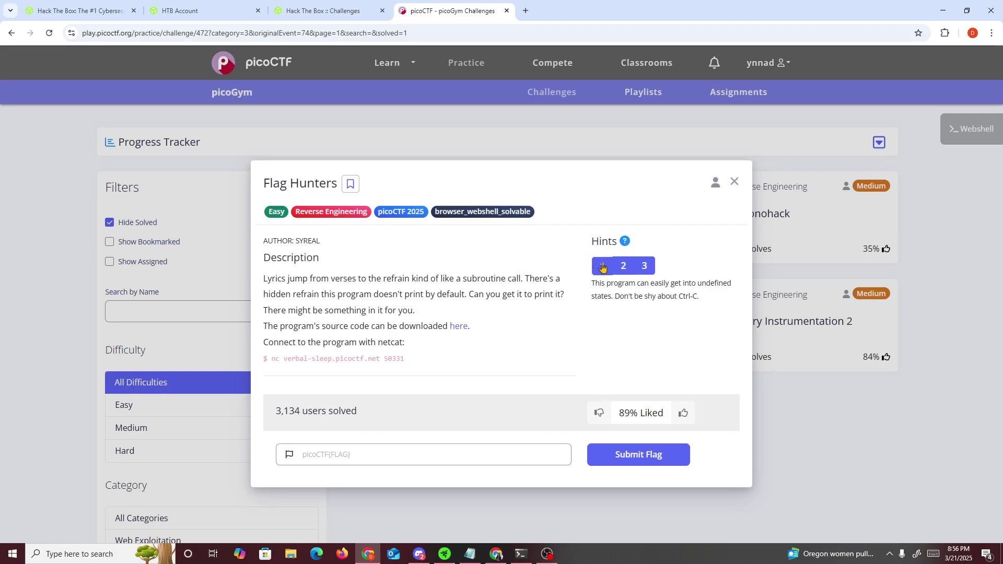
{"action": "triple_click", "coordinate": [673, 283]}
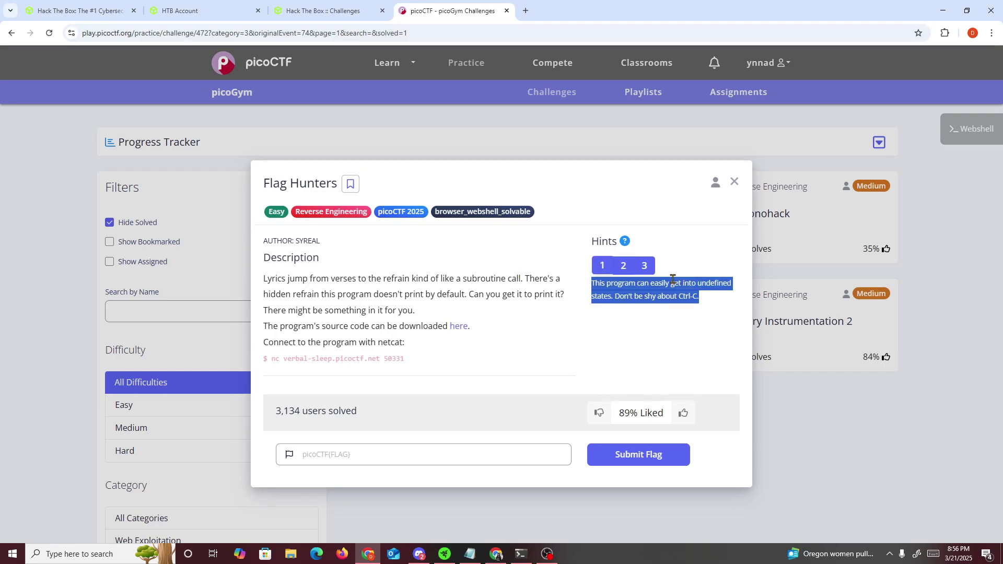
{"action": "left_click", "coordinate": [673, 283]}
{"action": "double_click", "coordinate": [672, 281]}
{"action": "left_click", "coordinate": [655, 295]}
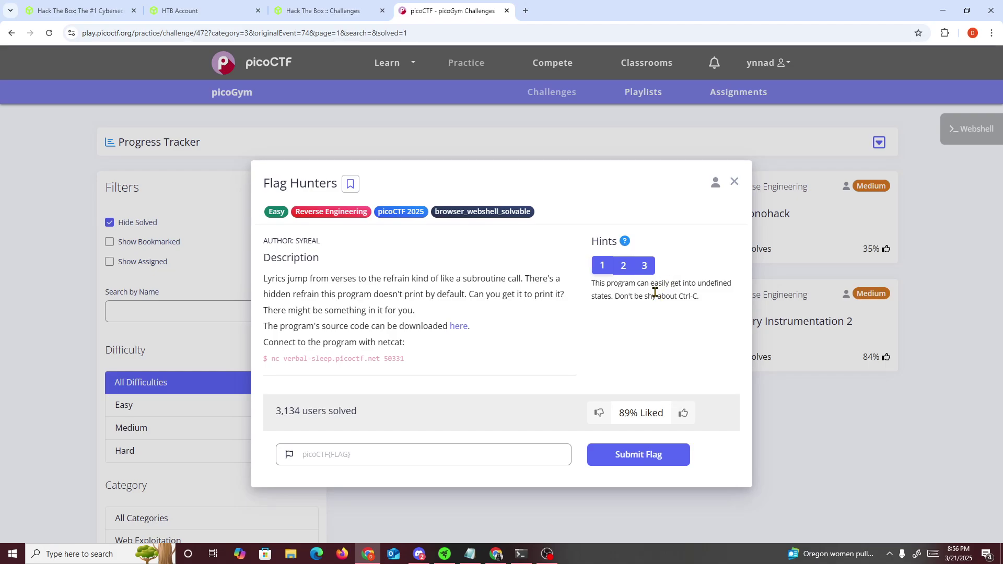
Reveal the second and third hints and read the third hint's text
{"action": "left_click", "coordinate": [623, 265]}
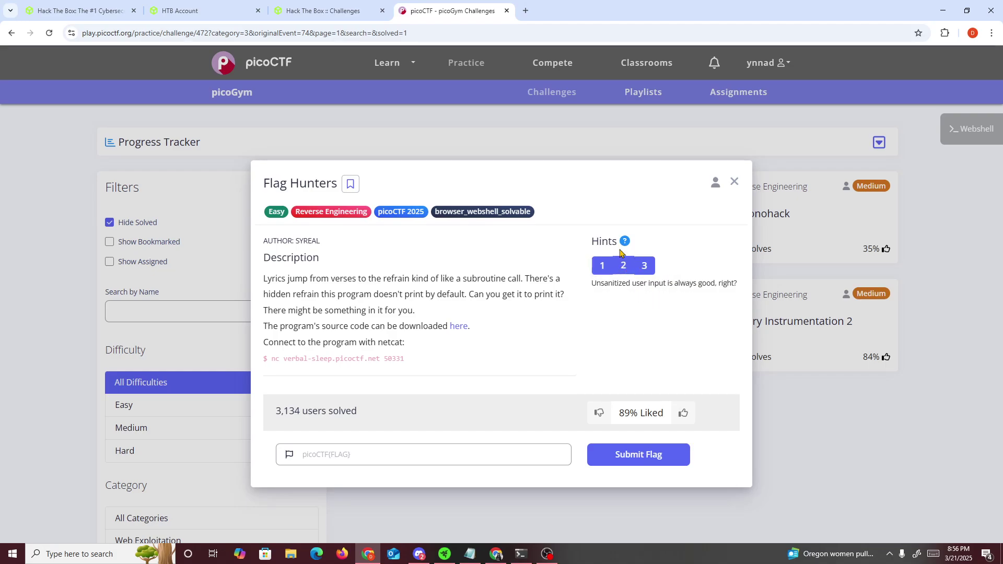
{"action": "left_click", "coordinate": [645, 266]}
{"action": "triple_click", "coordinate": [612, 284]}
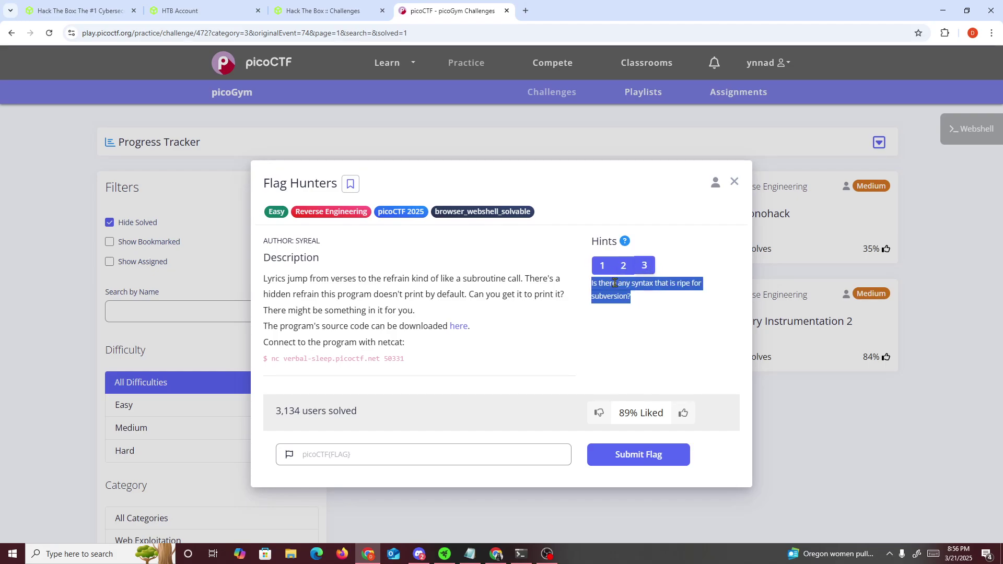
{"action": "left_click", "coordinate": [615, 283]}
{"action": "triple_click", "coordinate": [614, 284]}
{"action": "left_click", "coordinate": [432, 287]}
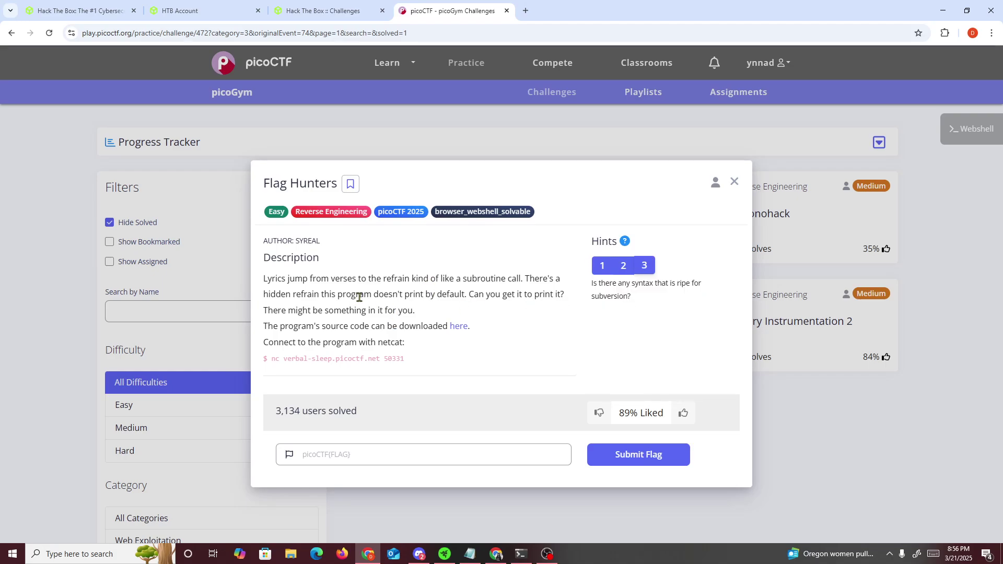
Read the challenge description and its source code download sentence
{"action": "triple_click", "coordinate": [328, 309]}
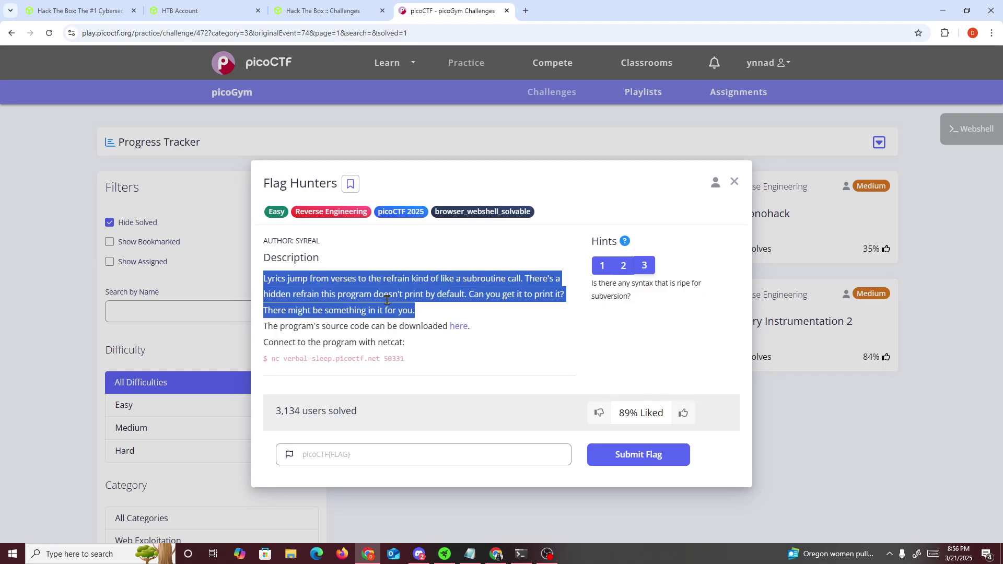
{"action": "left_click", "coordinate": [530, 296]}
{"action": "double_click", "coordinate": [510, 294]}
{"action": "left_click", "coordinate": [294, 294]}
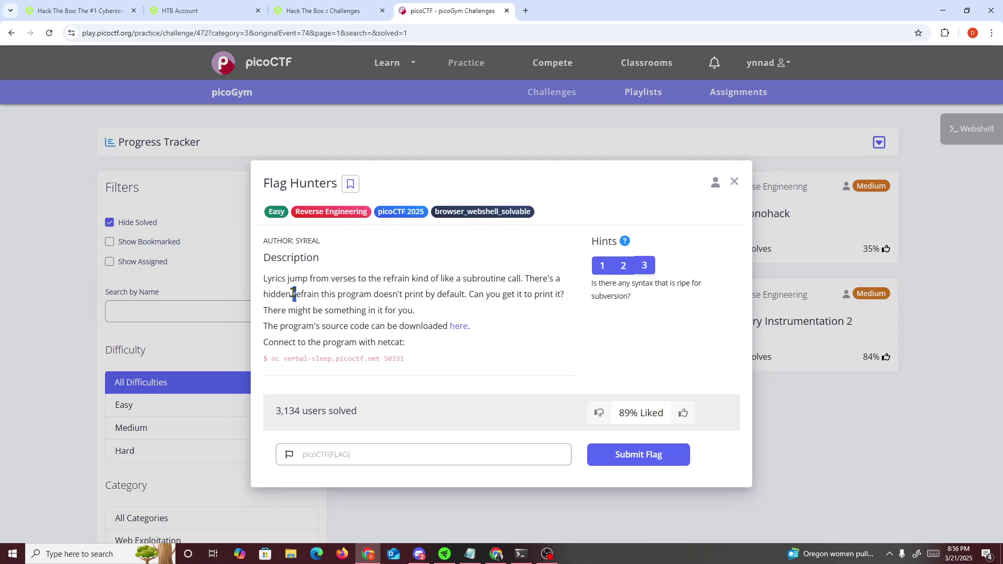
{"action": "triple_click", "coordinate": [294, 294]}
{"action": "triple_click", "coordinate": [303, 294]}
{"action": "left_click", "coordinate": [335, 326]}
{"action": "triple_click", "coordinate": [335, 326]}
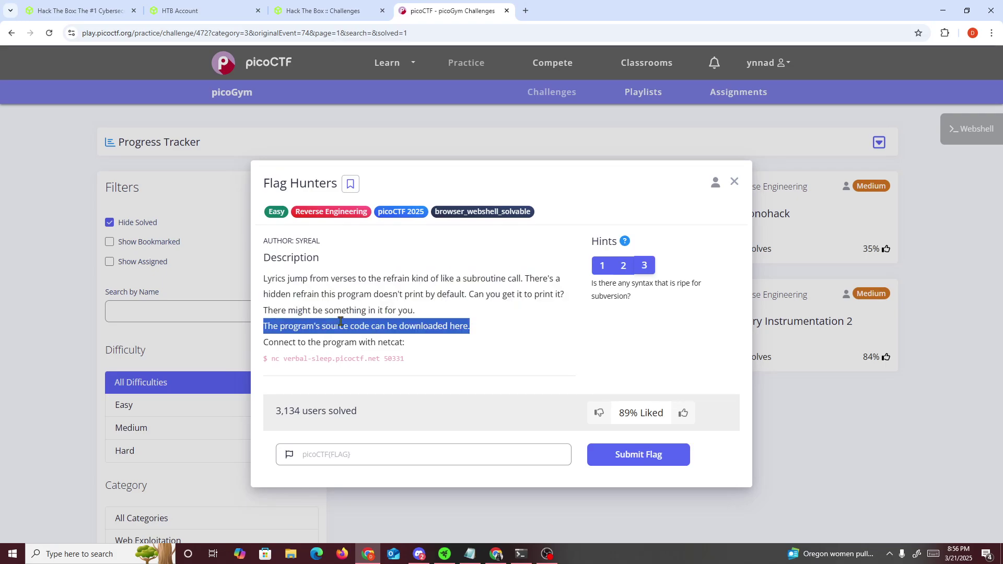
{"action": "left_click", "coordinate": [398, 325]}
Copy the source code link and download lyric-reader.py with wget in the terminal
{"action": "right_click", "coordinate": [458, 327]}
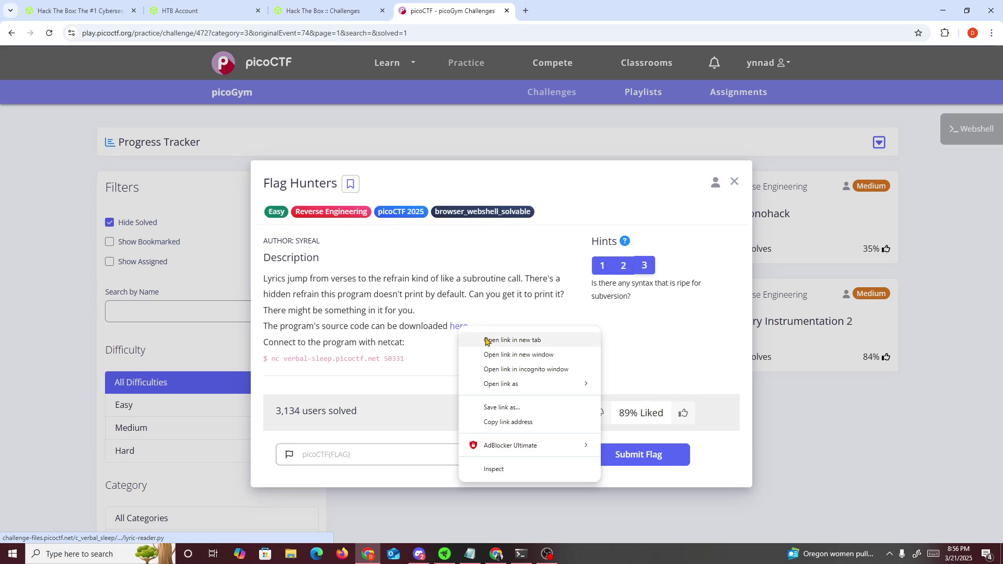
{"action": "left_click", "coordinate": [494, 424]}
{"action": "left_click", "coordinate": [520, 555]}
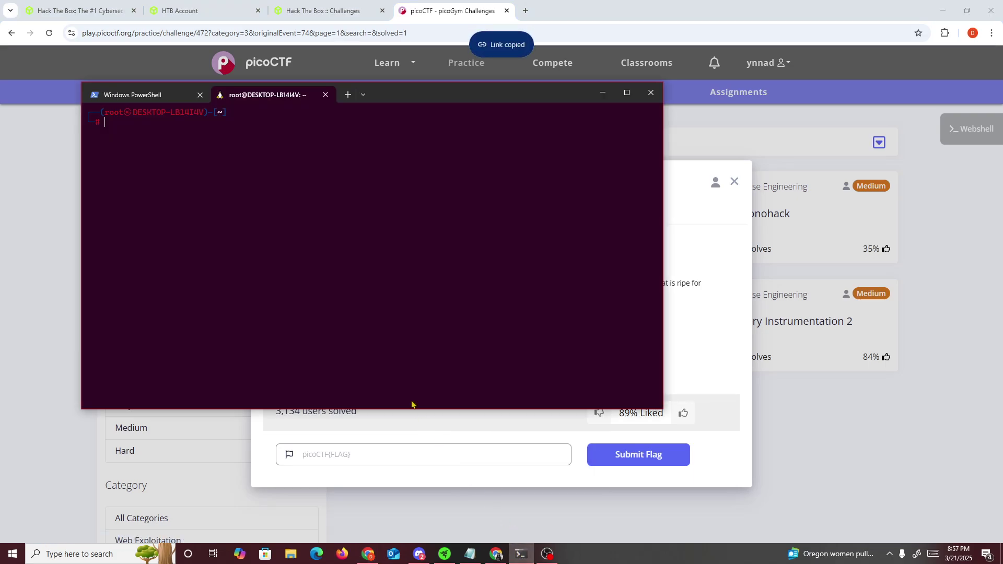
{"action": "type", "text": "wget"}
{"action": "key", "text": "ctrl+shift+v"}
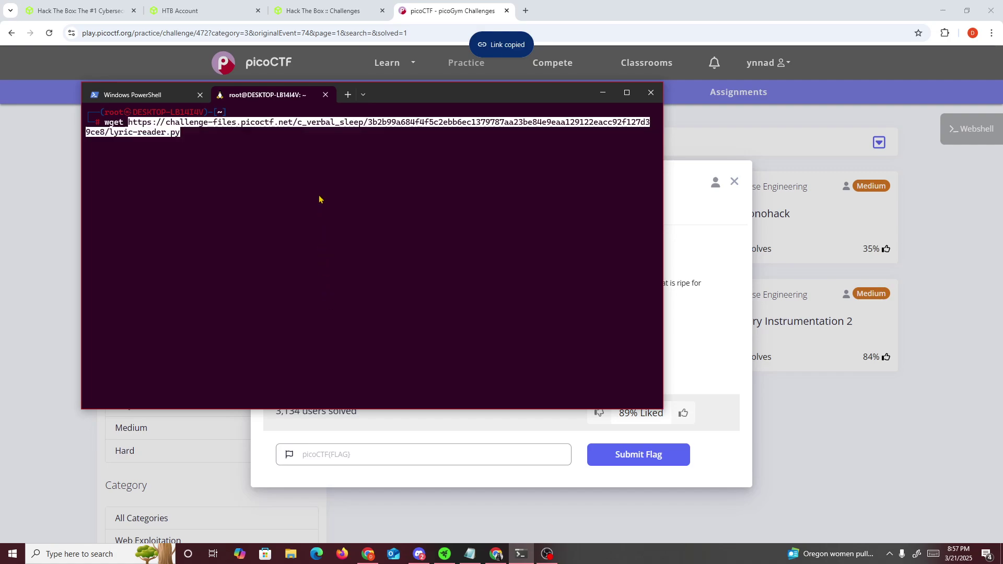
{"action": "key", "text": "Return"}
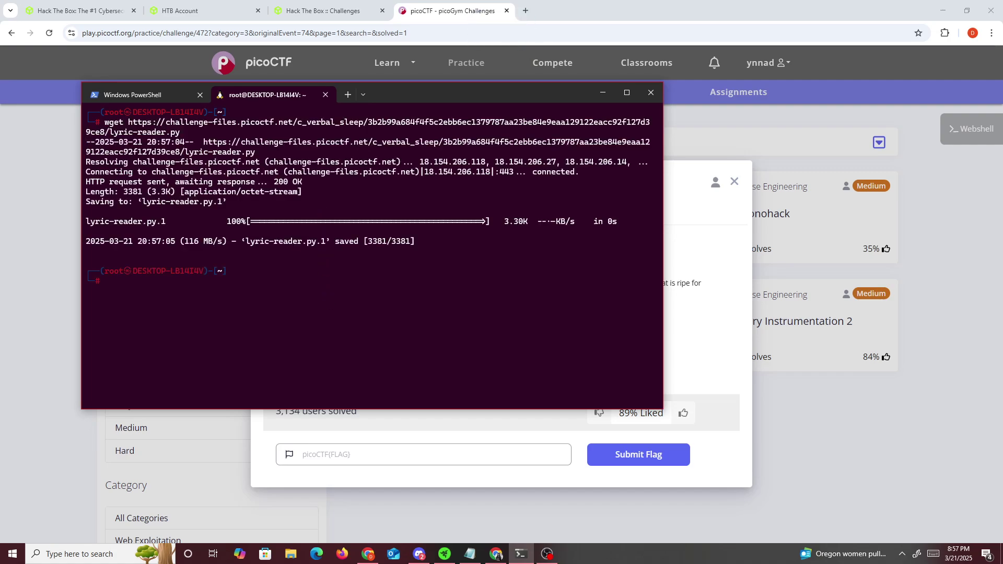
{"action": "type", "text": "caty"}
Print lyric-reader.py with cat and maximize the terminal window
{"action": "key", "text": "Tab"}
{"action": "key", "text": "Return"}
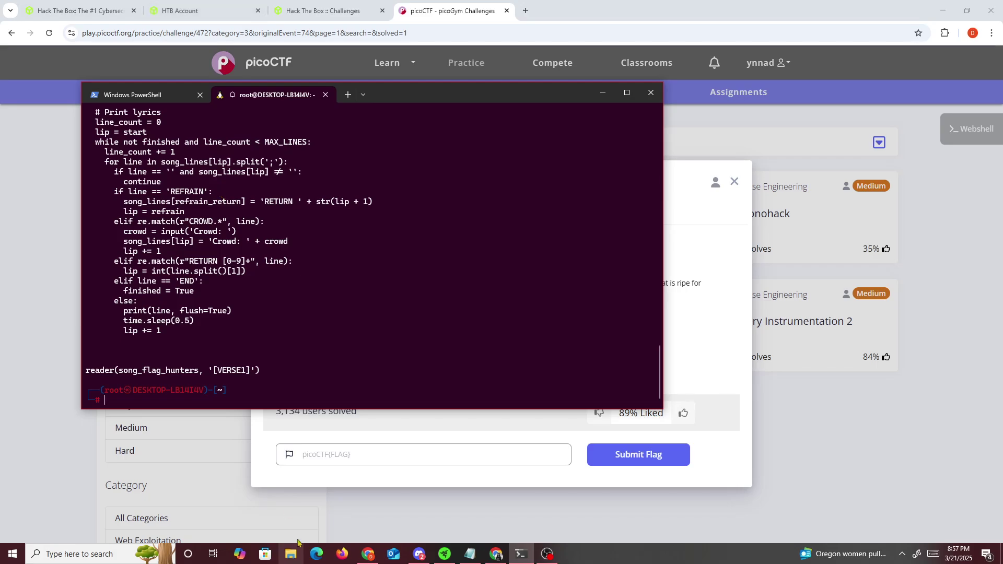
{"action": "scroll", "coordinate": [314, 236], "scroll_direction": "up", "scroll_amount": 5}
{"action": "scroll", "coordinate": [392, 196], "scroll_direction": "up", "scroll_amount": 10}
{"action": "scroll", "coordinate": [527, 144], "scroll_direction": "up", "scroll_amount": 5}
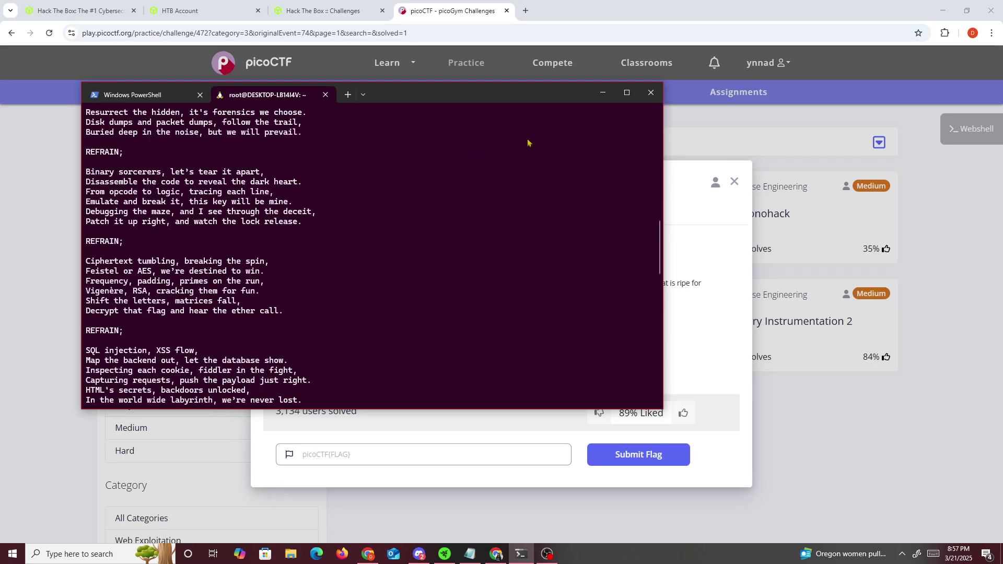
{"action": "left_click", "coordinate": [626, 93]}
{"action": "scroll", "coordinate": [487, 243], "scroll_direction": "down", "scroll_amount": 10}
{"action": "scroll", "coordinate": [486, 243], "scroll_direction": "down", "scroll_amount": 5}
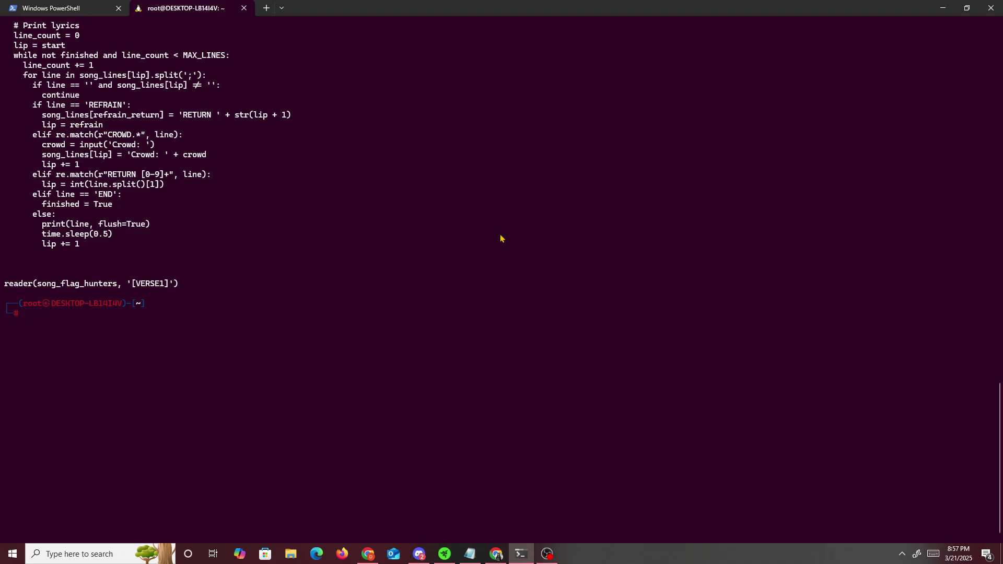
{"action": "type", "text": "batcat"}
{"action": "type", "text": " ly"}
Open lyric-reader.py in batcat and highlight the secret_intro, flag-append and song_flag_hunters lines
{"action": "key", "text": "Tab"}
{"action": "key", "text": "Return"}
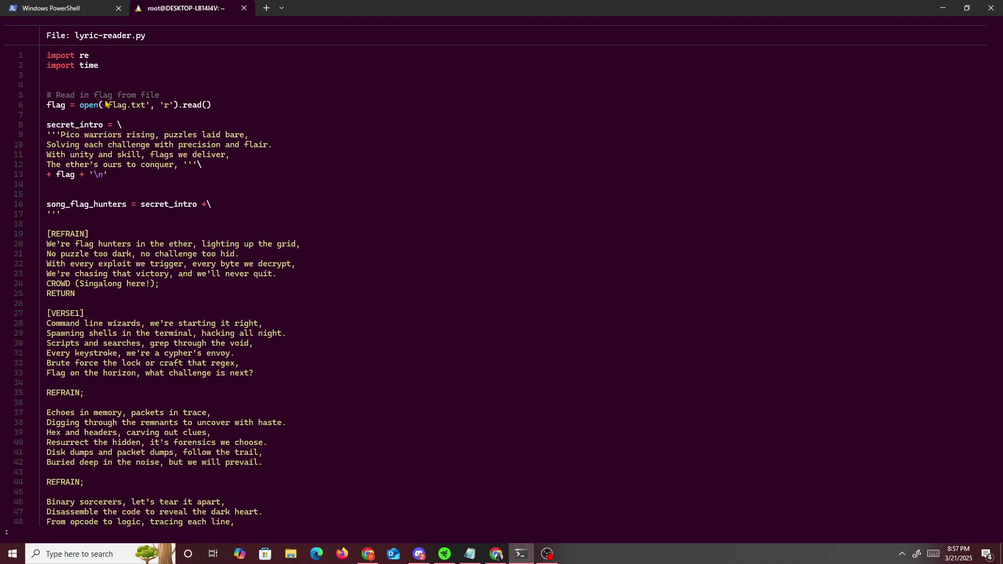
{"action": "triple_click", "coordinate": [46, 125]}
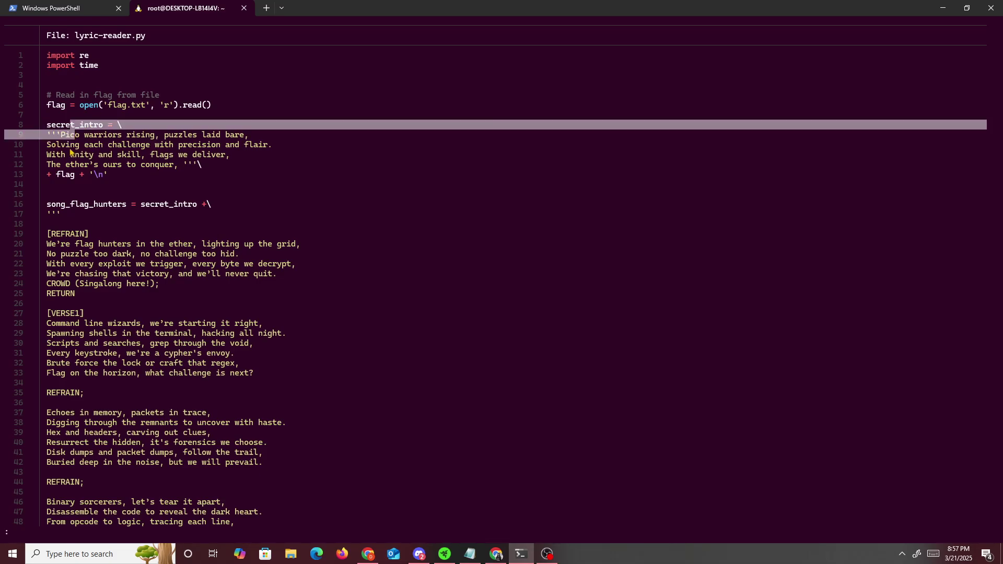
{"action": "triple_click", "coordinate": [61, 174]}
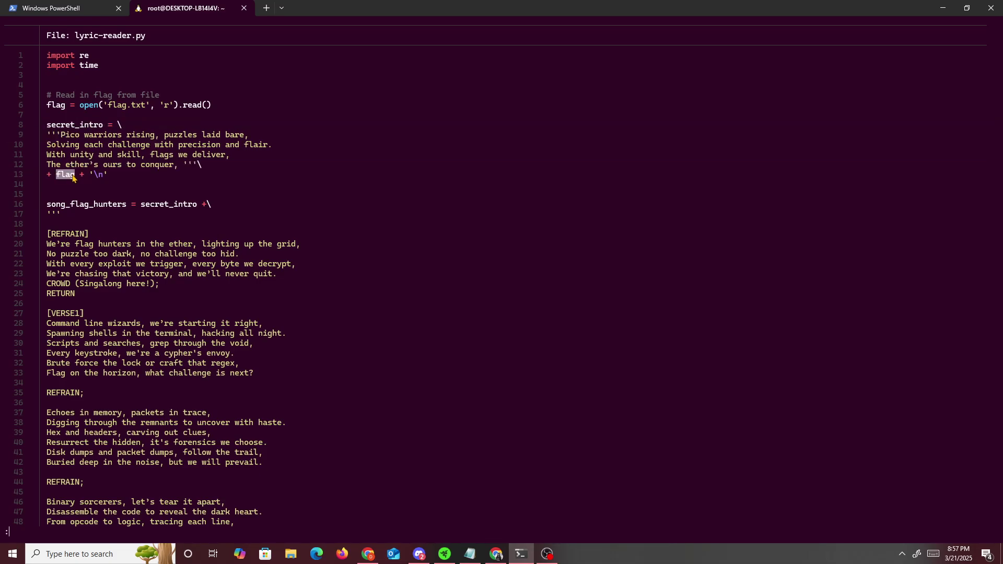
{"action": "triple_click", "coordinate": [59, 205]}
Select secret_intro and the trailing +\ on line 16, then the refrain and first verse
{"action": "left_click_drag", "start_coordinate": [140, 205], "coordinate": [202, 209]}
{"action": "left_click", "coordinate": [199, 205]}
{"action": "left_click_drag", "start_coordinate": [49, 233], "coordinate": [79, 333]}
{"action": "left_click", "coordinate": [66, 303]}
{"action": "scroll", "coordinate": [101, 266], "scroll_direction": "down", "scroll_amount": 5}
{"action": "scroll", "coordinate": [101, 265], "scroll_direction": "down", "scroll_amount": 5}
{"action": "scroll", "coordinate": [100, 266], "scroll_direction": "down", "scroll_amount": 5}
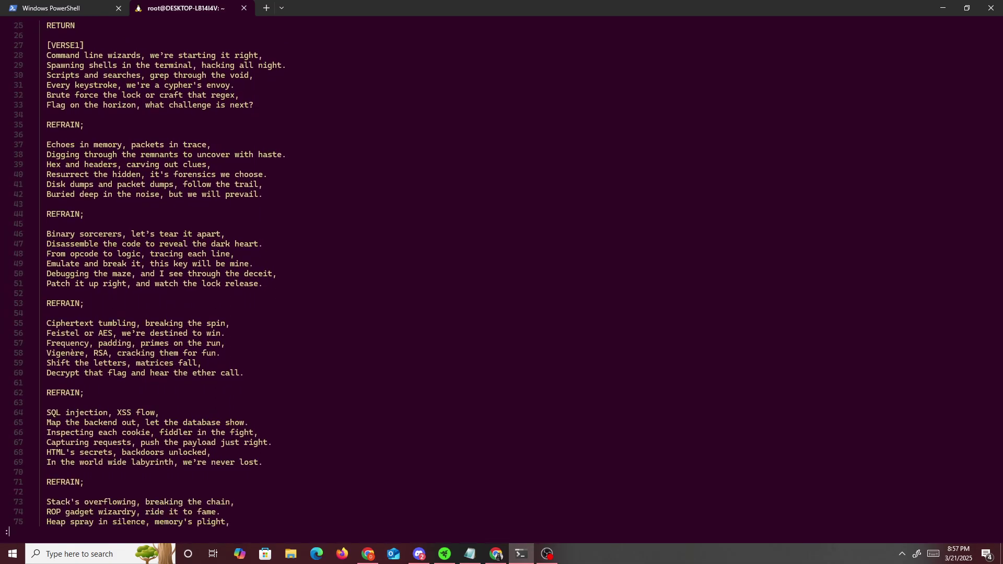
{"action": "scroll", "coordinate": [101, 266], "scroll_direction": "down", "scroll_amount": 5}
{"action": "scroll", "coordinate": [100, 265], "scroll_direction": "down", "scroll_amount": 4}
{"action": "scroll", "coordinate": [101, 265], "scroll_direction": "down", "scroll_amount": 3}
{"action": "scroll", "coordinate": [101, 265], "scroll_direction": "down", "scroll_amount": 2}
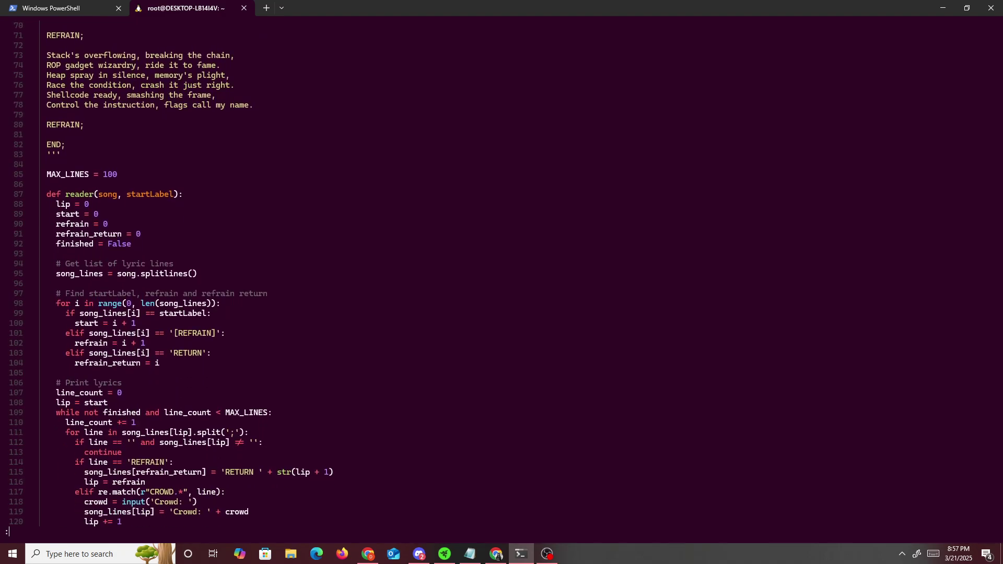
{"action": "scroll", "coordinate": [101, 265], "scroll_direction": "down", "scroll_amount": 2}
{"action": "scroll", "coordinate": [100, 265], "scroll_direction": "down", "scroll_amount": 2}
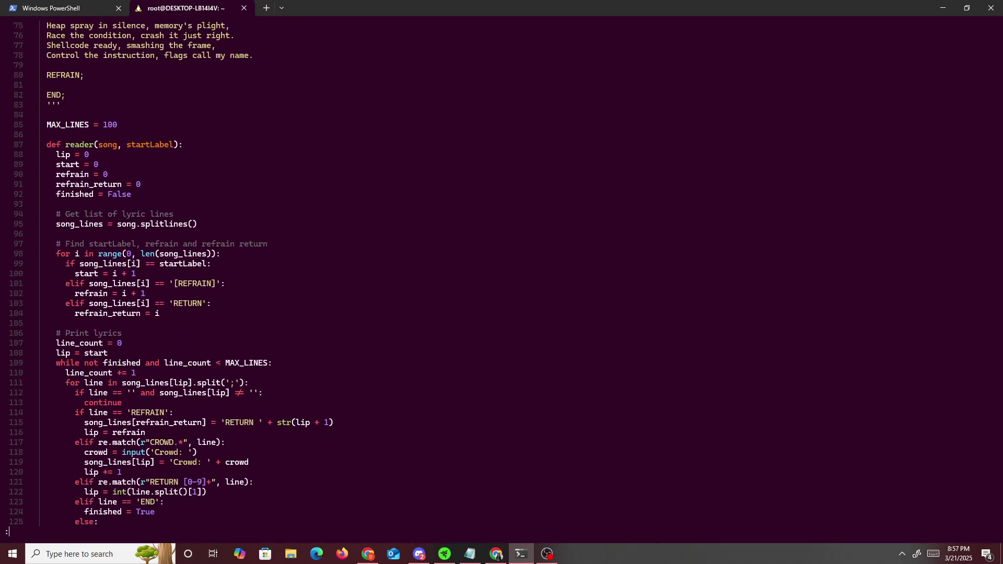
{"action": "scroll", "coordinate": [101, 264], "scroll_direction": "down", "scroll_amount": 2}
{"action": "scroll", "coordinate": [100, 266], "scroll_direction": "down", "scroll_amount": 1}
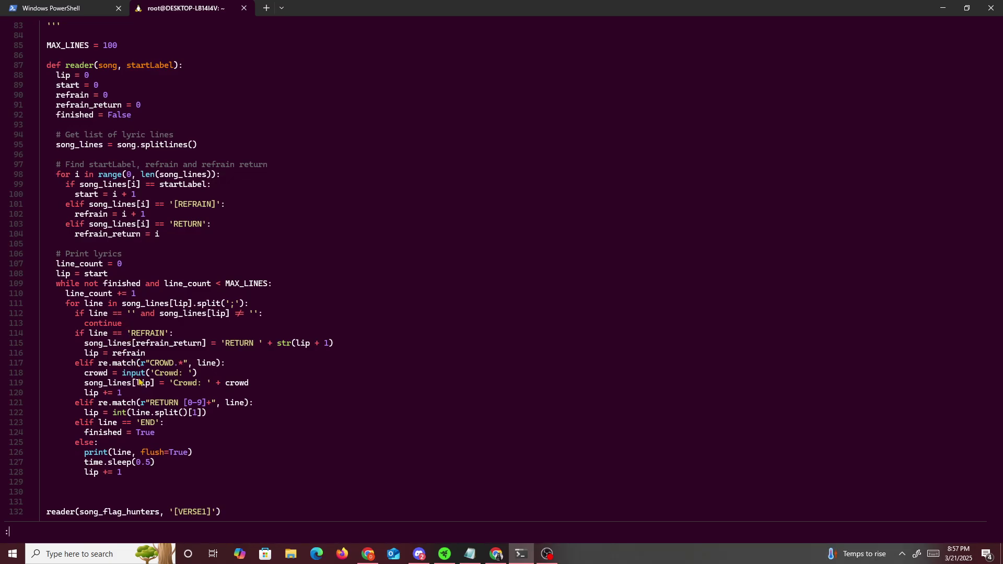
Study the input('Crowd: ') call on line 118 and song_lines[lip] on line 119
{"action": "left_click_drag", "start_coordinate": [123, 373], "coordinate": [198, 380]}
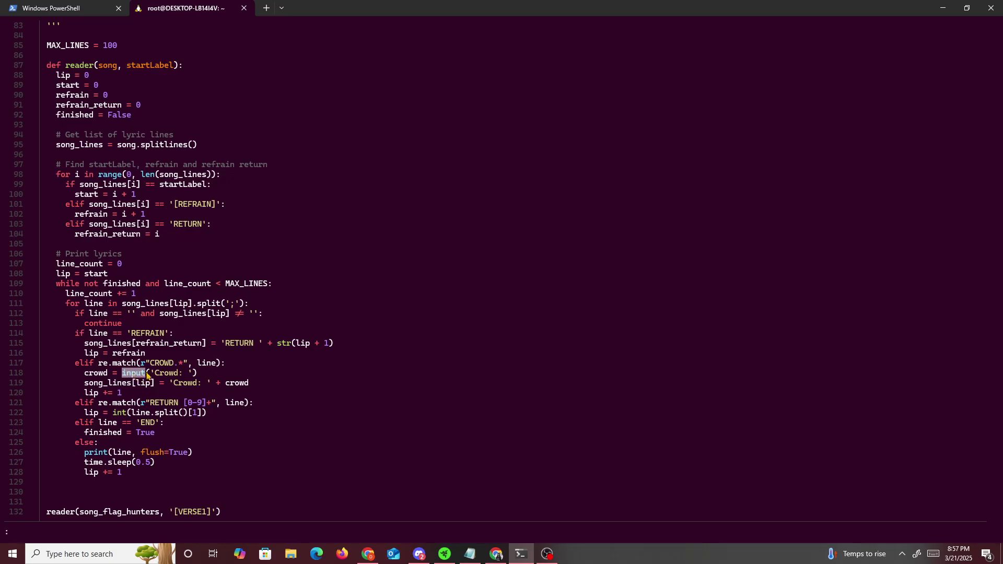
{"action": "left_click", "coordinate": [196, 374]}
{"action": "triple_click", "coordinate": [196, 374]}
{"action": "left_click_drag", "start_coordinate": [197, 374], "coordinate": [126, 382]}
{"action": "left_click", "coordinate": [160, 400]}
{"action": "left_click", "coordinate": [151, 382]}
Highlight the word Crowd and the song_lines code on lines 118–119
{"action": "double_click", "coordinate": [165, 374]}
{"action": "left_click", "coordinate": [208, 387]}
{"action": "left_click_drag", "start_coordinate": [198, 381], "coordinate": [167, 382]}
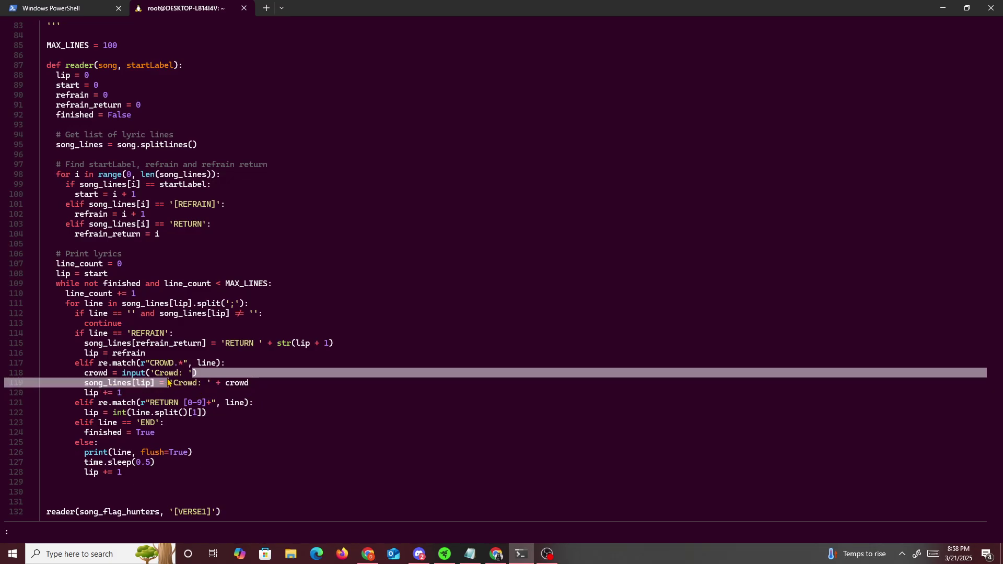
{"action": "left_click", "coordinate": [168, 382]}
{"action": "triple_click", "coordinate": [168, 383]}
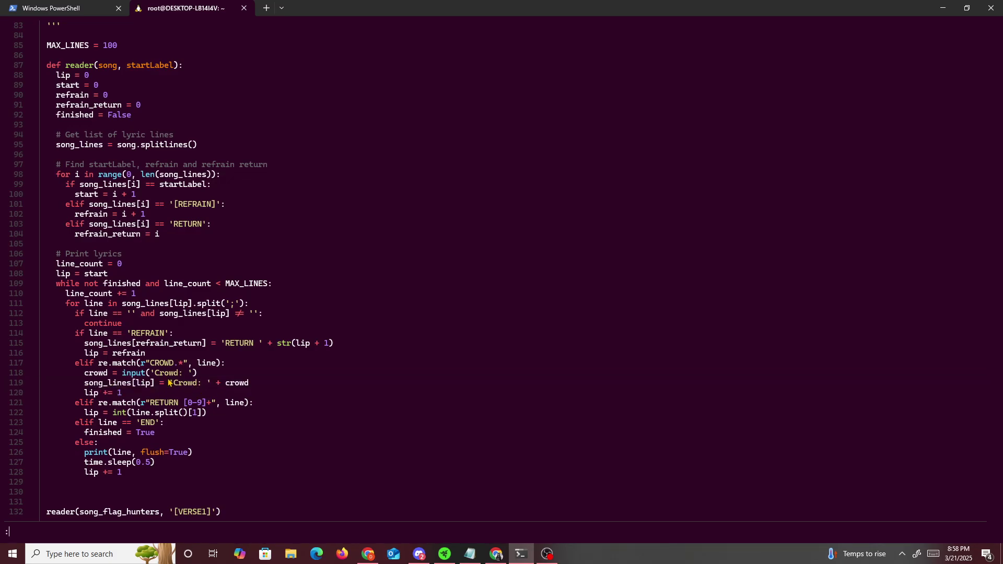
{"action": "double_click", "coordinate": [130, 386]}
{"action": "left_click", "coordinate": [132, 399]}
Highlight RETURN in the line 121 regex, then quit the batcat pager
{"action": "double_click", "coordinate": [165, 403]}
{"action": "left_click", "coordinate": [165, 403]}
{"action": "double_click", "coordinate": [165, 404]}
{"action": "left_click", "coordinate": [164, 402]}
{"action": "scroll", "coordinate": [190, 408], "scroll_direction": "up", "scroll_amount": 6}
{"action": "scroll", "coordinate": [188, 376], "scroll_direction": "up", "scroll_amount": 6}
{"action": "scroll", "coordinate": [183, 340], "scroll_direction": "up", "scroll_amount": 5}
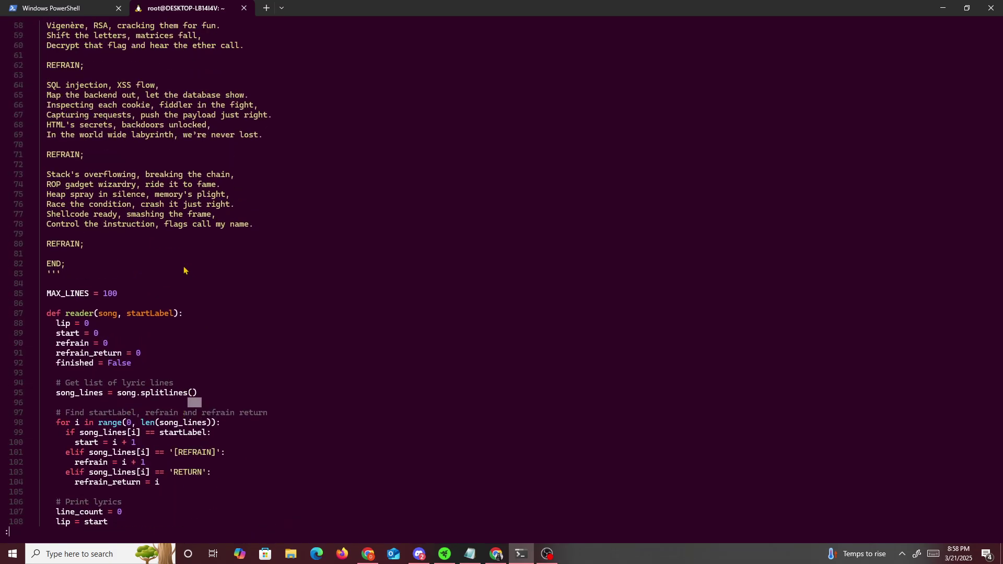
{"action": "scroll", "coordinate": [188, 314], "scroll_direction": "up", "scroll_amount": 5}
{"action": "scroll", "coordinate": [192, 290], "scroll_direction": "up", "scroll_amount": 5}
{"action": "scroll", "coordinate": [198, 263], "scroll_direction": "up", "scroll_amount": 5}
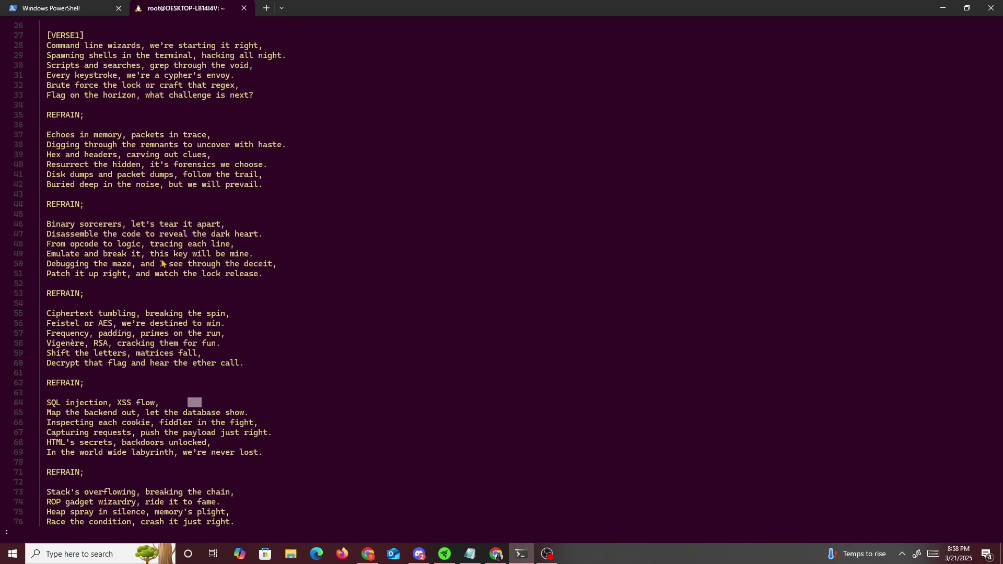
{"action": "key", "text": "q"}
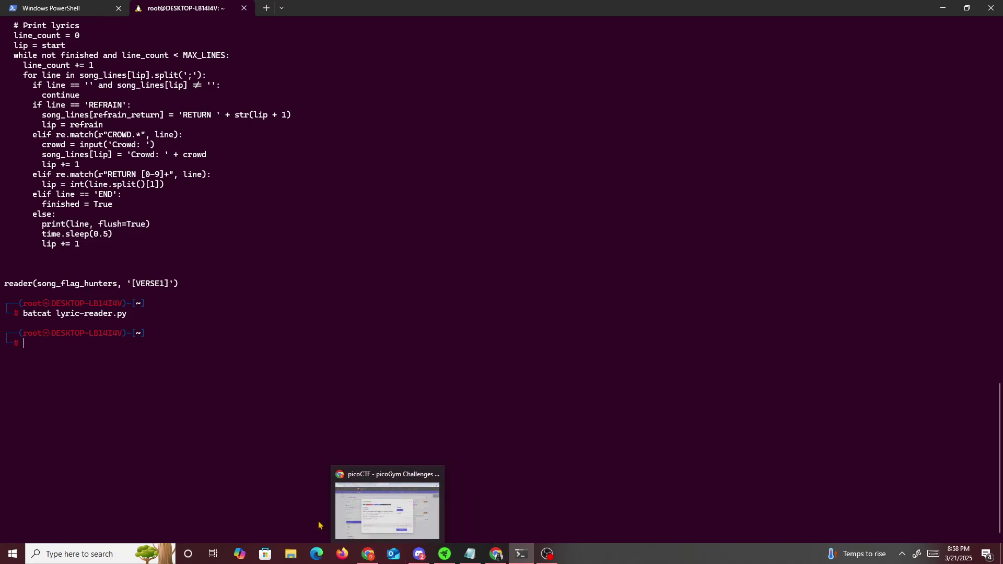
Copy the nc connection command from the challenge page and run it in the terminal
{"action": "left_click", "coordinate": [367, 555]}
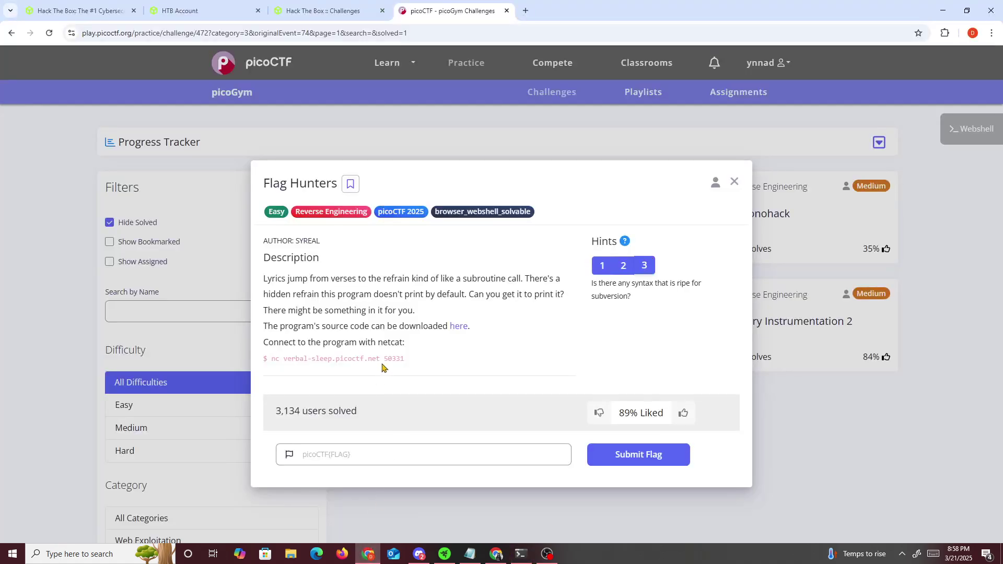
{"action": "left_click_drag", "start_coordinate": [405, 358], "coordinate": [271, 358]}
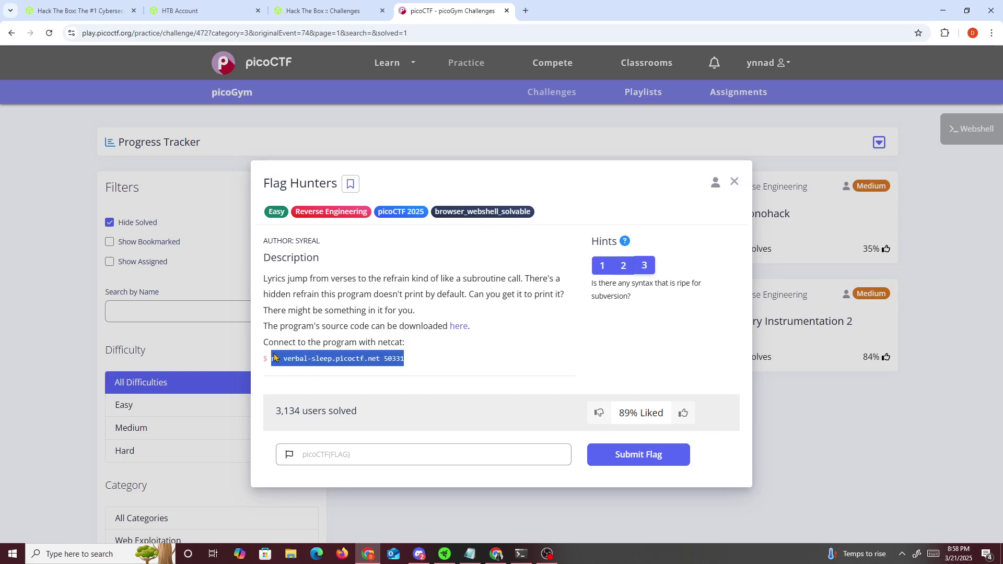
{"action": "right_click", "coordinate": [276, 363]}
{"action": "left_click", "coordinate": [305, 369]}
{"action": "left_click", "coordinate": [520, 554]}
{"action": "right_click", "coordinate": [341, 408]}
{"action": "key", "text": "Return"}
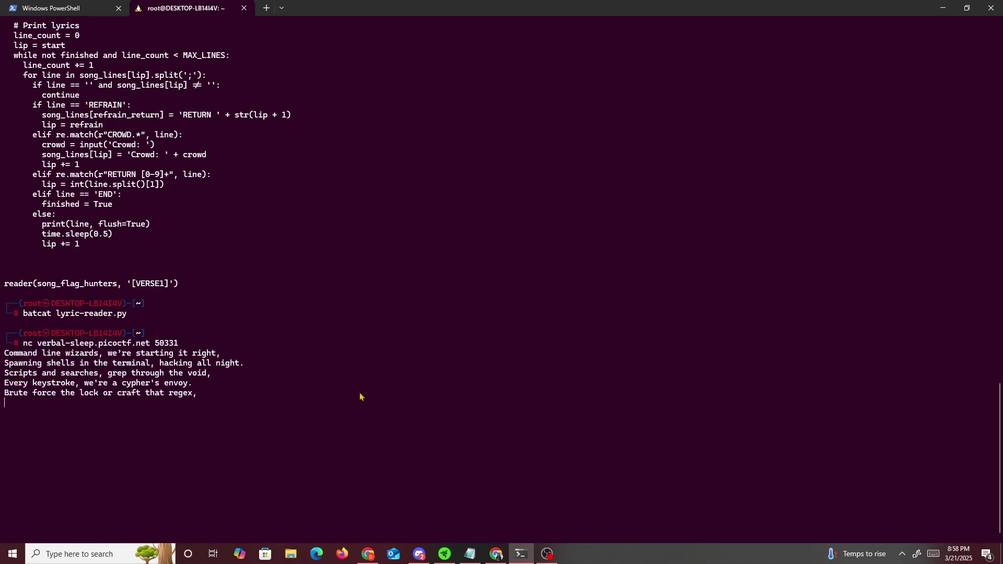
{"action": "scroll", "coordinate": [314, 385], "scroll_direction": "up", "scroll_amount": 5}
{"action": "scroll", "coordinate": [218, 265], "scroll_direction": "up", "scroll_amount": 3}
{"action": "scroll", "coordinate": [218, 265], "scroll_direction": "up", "scroll_amount": 5}
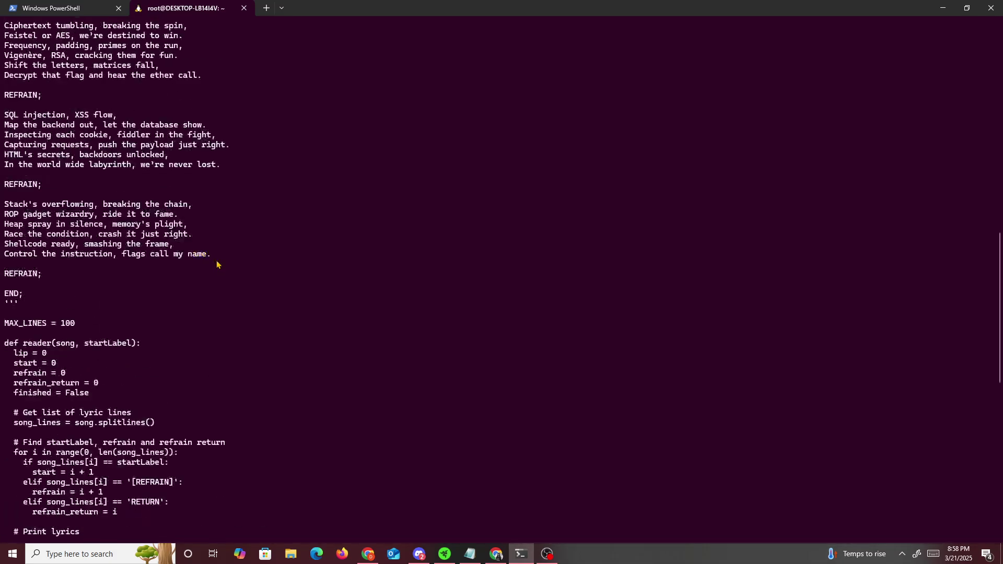
{"action": "scroll", "coordinate": [215, 258], "scroll_direction": "up", "scroll_amount": 5}
{"action": "scroll", "coordinate": [211, 252], "scroll_direction": "up", "scroll_amount": 3}
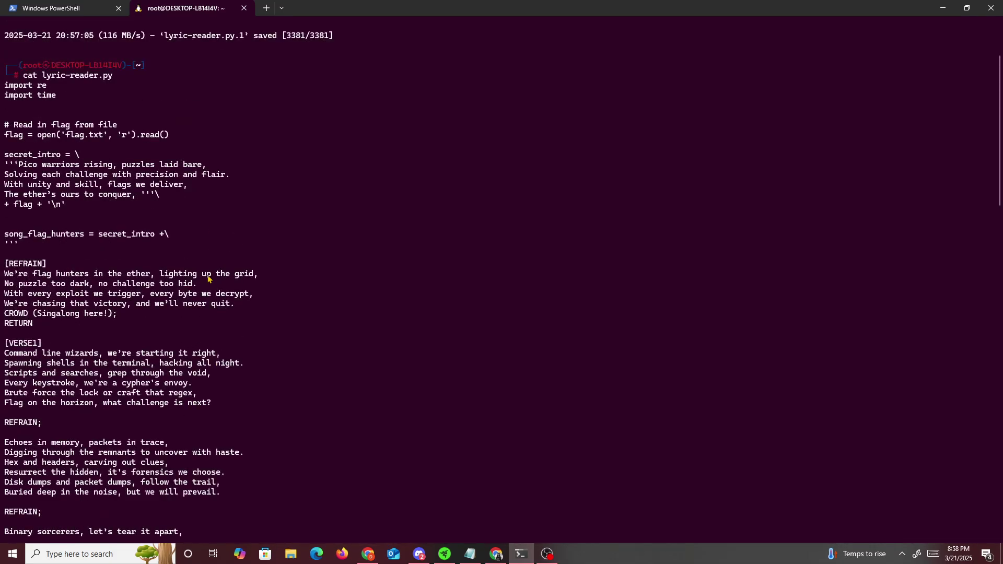
{"action": "scroll", "coordinate": [127, 299], "scroll_direction": "down", "scroll_amount": 4}
{"action": "scroll", "coordinate": [129, 302], "scroll_direction": "down", "scroll_amount": 4}
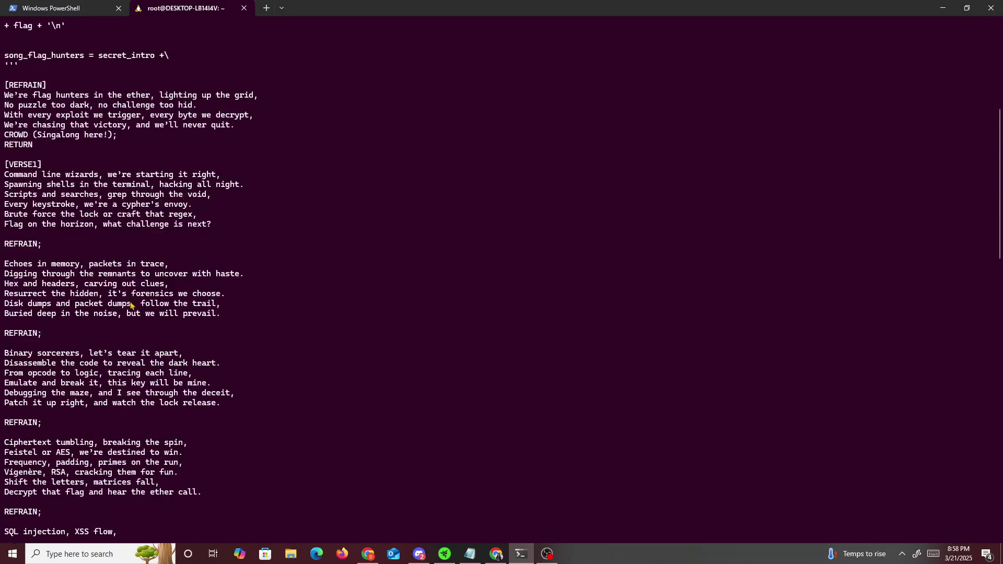
{"action": "scroll", "coordinate": [132, 305], "scroll_direction": "down", "scroll_amount": 5}
{"action": "scroll", "coordinate": [134, 320], "scroll_direction": "down", "scroll_amount": 4}
{"action": "scroll", "coordinate": [134, 330], "scroll_direction": "down", "scroll_amount": 8}
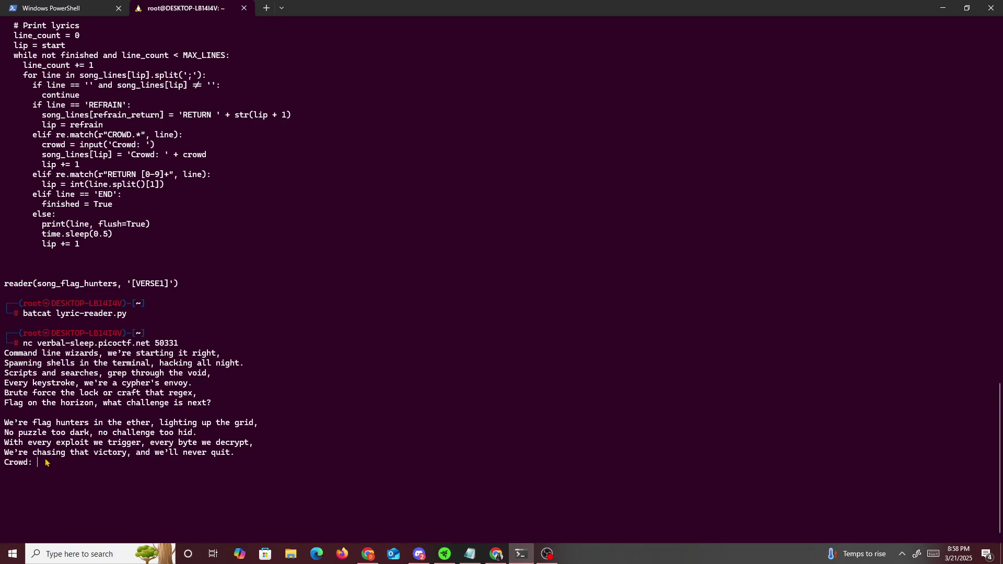
{"action": "scroll", "coordinate": [61, 414], "scroll_direction": "up", "scroll_amount": 5}
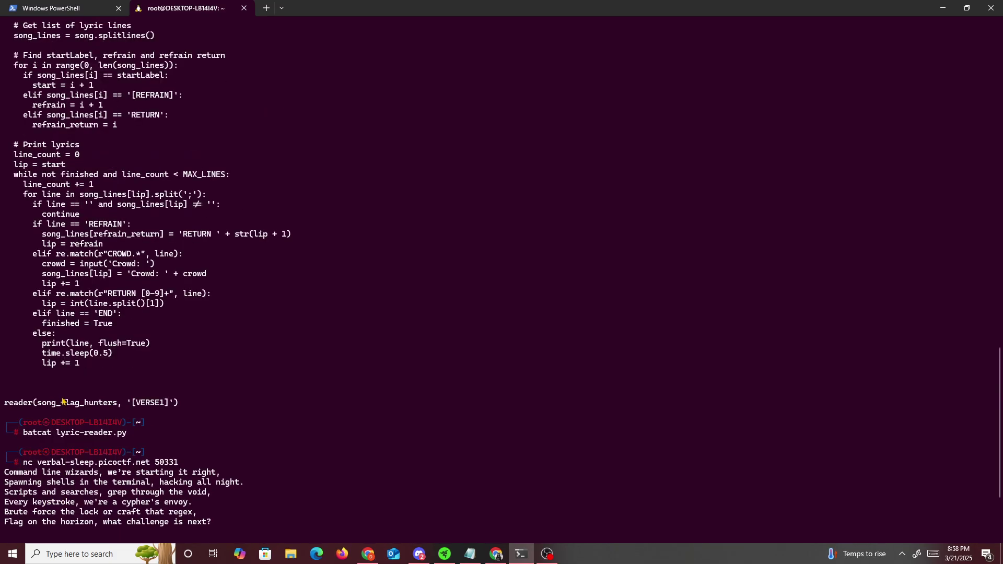
{"action": "scroll", "coordinate": [59, 353], "scroll_direction": "up", "scroll_amount": 4}
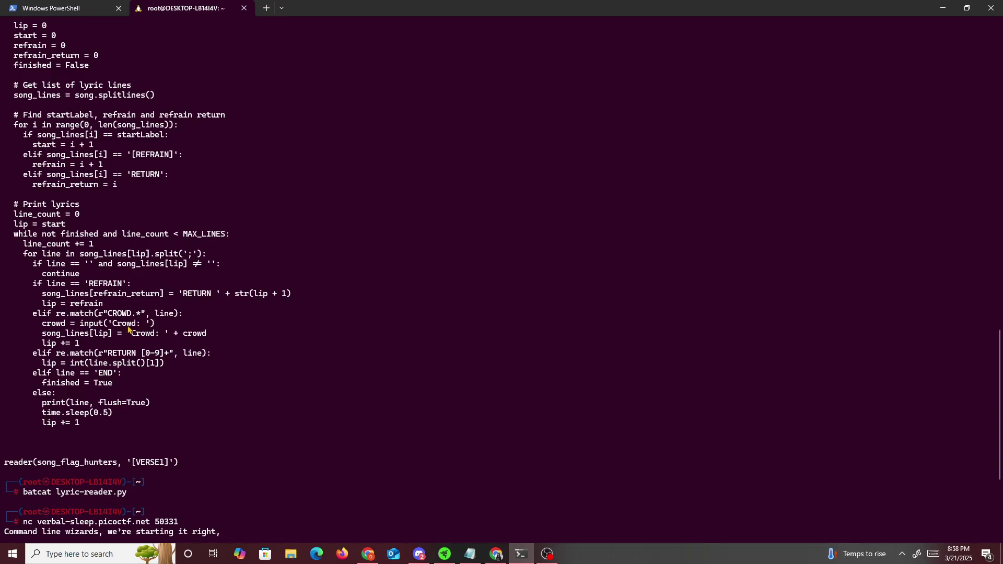
{"action": "scroll", "coordinate": [133, 326], "scroll_direction": "down", "scroll_amount": 4}
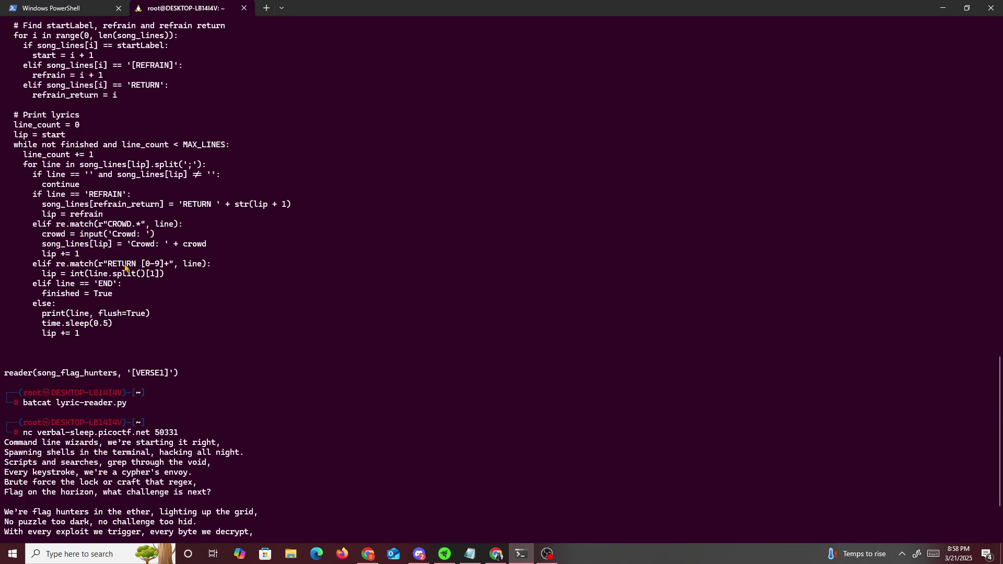
{"action": "left_click_drag", "start_coordinate": [107, 264], "coordinate": [168, 264]}
{"action": "scroll", "coordinate": [161, 361], "scroll_direction": "down", "scroll_amount": 4}
{"action": "type", "text": ";"}
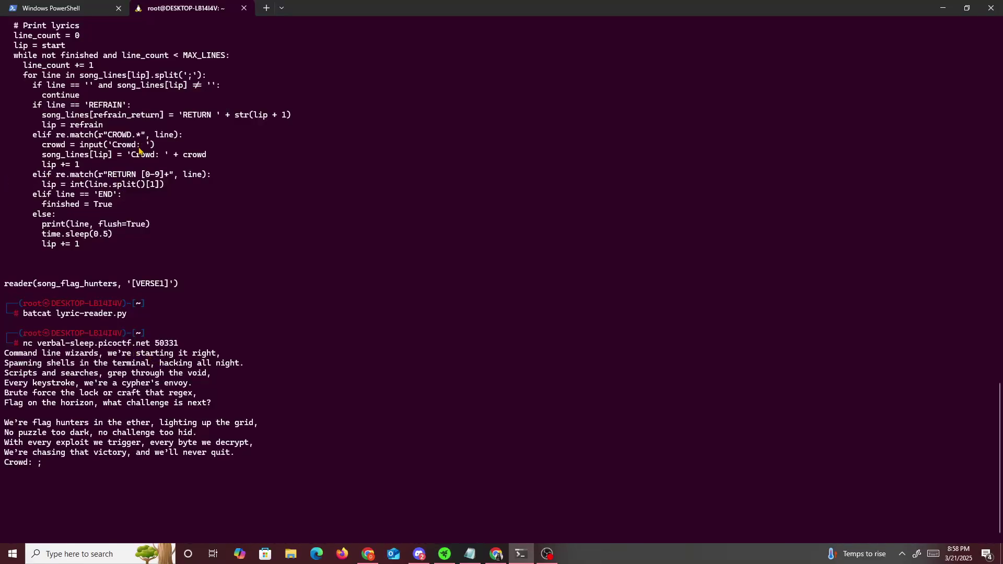
Highlight the Crowd prompt text in the printed source code
{"action": "left_click_drag", "start_coordinate": [141, 146], "coordinate": [108, 145]}
Refocus the Crowd prompt, then highlight the Echoes verse and the flag-holding secret_intro lines
{"action": "left_click", "coordinate": [136, 468]}
{"action": "type", "text": "URN 1"}
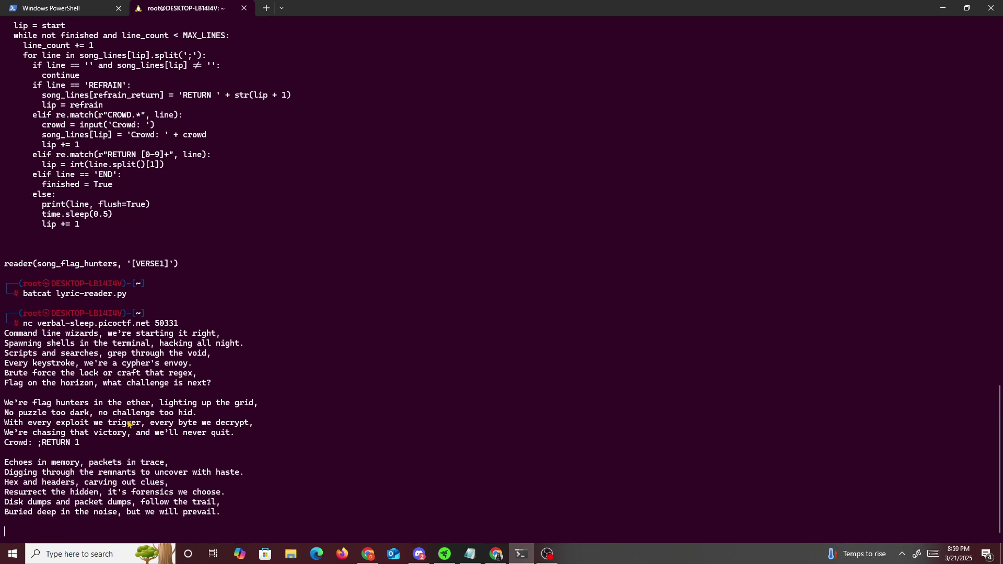
{"action": "scroll", "coordinate": [130, 413], "scroll_direction": "up", "scroll_amount": 15}
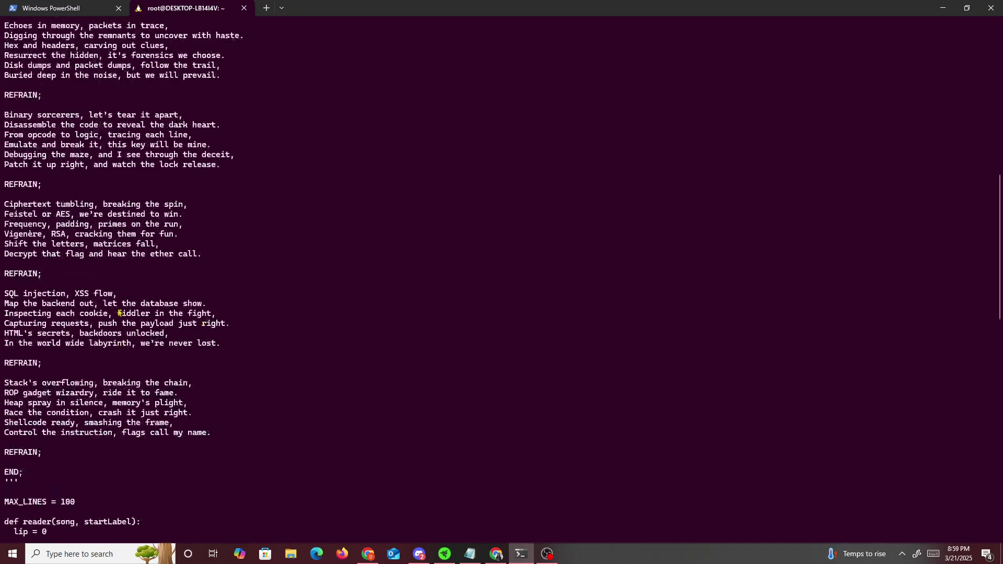
{"action": "scroll", "coordinate": [115, 307], "scroll_direction": "up", "scroll_amount": 3}
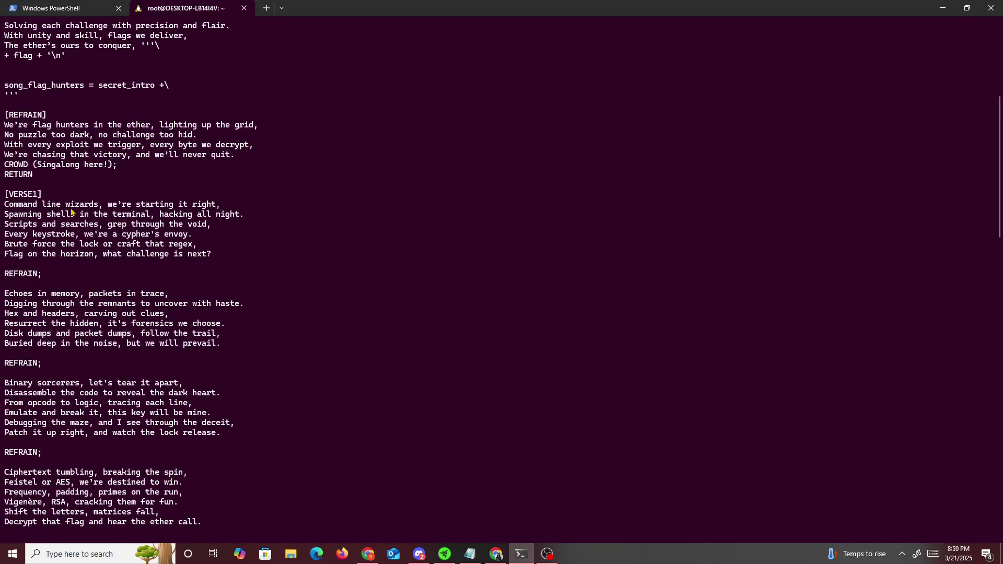
{"action": "scroll", "coordinate": [73, 213], "scroll_direction": "down", "scroll_amount": 1}
{"action": "mouse_move", "coordinate": [5, 263]}
{"action": "left_mouse_down"}
{"action": "mouse_move", "coordinate": [220, 317]}
{"action": "mouse_move", "coordinate": [5, 265]}
{"action": "left_mouse_up"}
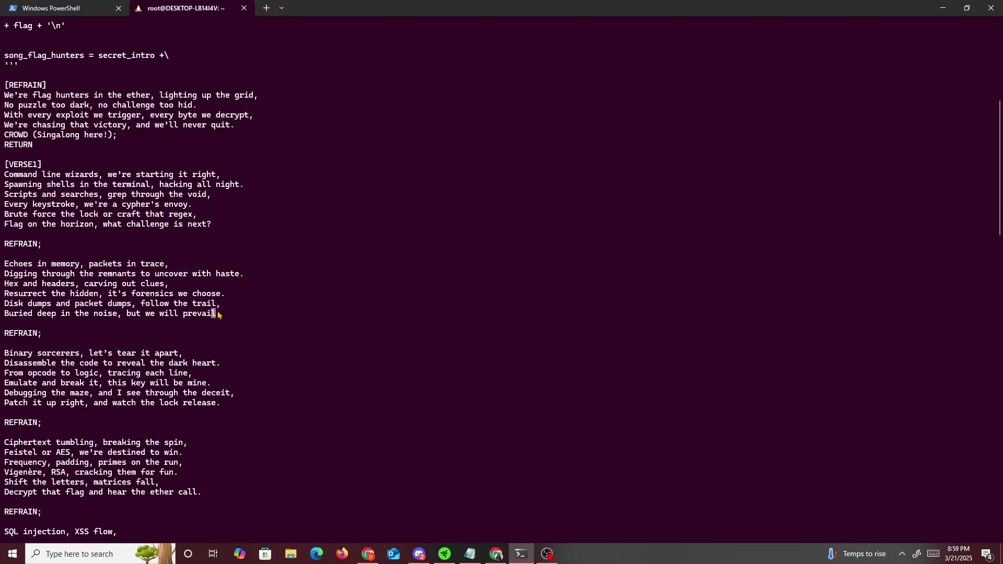
{"action": "left_click", "coordinate": [8, 267]}
{"action": "scroll", "coordinate": [57, 314], "scroll_direction": "down", "scroll_amount": 5}
{"action": "scroll", "coordinate": [56, 314], "scroll_direction": "down", "scroll_amount": 5}
{"action": "scroll", "coordinate": [59, 314], "scroll_direction": "down", "scroll_amount": 5}
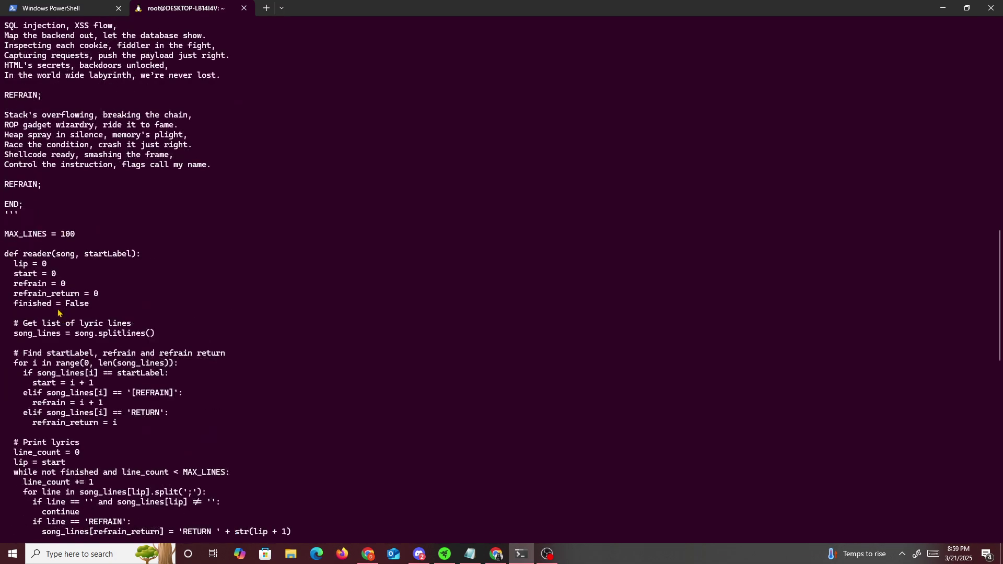
{"action": "scroll", "coordinate": [59, 314], "scroll_direction": "down", "scroll_amount": 5}
{"action": "scroll", "coordinate": [59, 314], "scroll_direction": "down", "scroll_amount": 3}
{"action": "scroll", "coordinate": [63, 310], "scroll_direction": "up", "scroll_amount": 8}
{"action": "scroll", "coordinate": [69, 300], "scroll_direction": "up", "scroll_amount": 8}
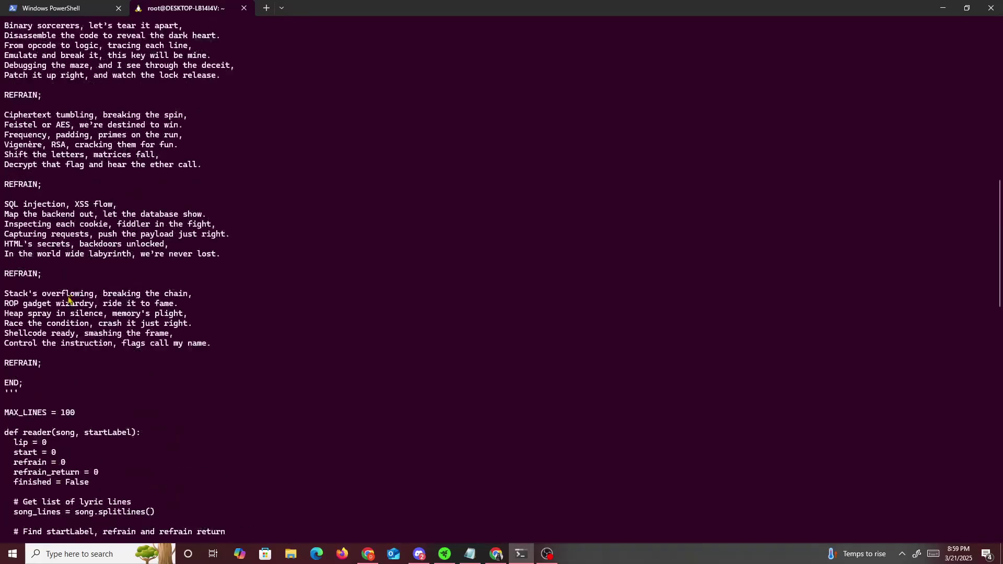
{"action": "scroll", "coordinate": [69, 300], "scroll_direction": "up", "scroll_amount": 8}
{"action": "scroll", "coordinate": [59, 290], "scroll_direction": "up", "scroll_amount": 6}
{"action": "left_click_drag", "start_coordinate": [3, 175], "coordinate": [197, 244]}
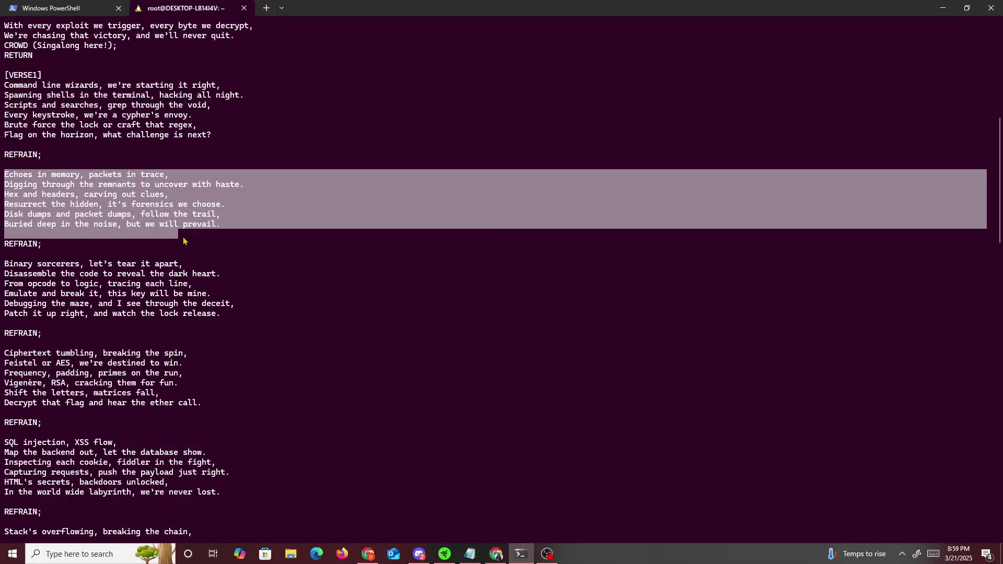
{"action": "scroll", "coordinate": [196, 245], "scroll_direction": "up", "scroll_amount": 1}
{"action": "scroll", "coordinate": [196, 244], "scroll_direction": "up", "scroll_amount": 1}
{"action": "scroll", "coordinate": [179, 241], "scroll_direction": "down", "scroll_amount": 1}
{"action": "scroll", "coordinate": [179, 242], "scroll_direction": "up", "scroll_amount": 3}
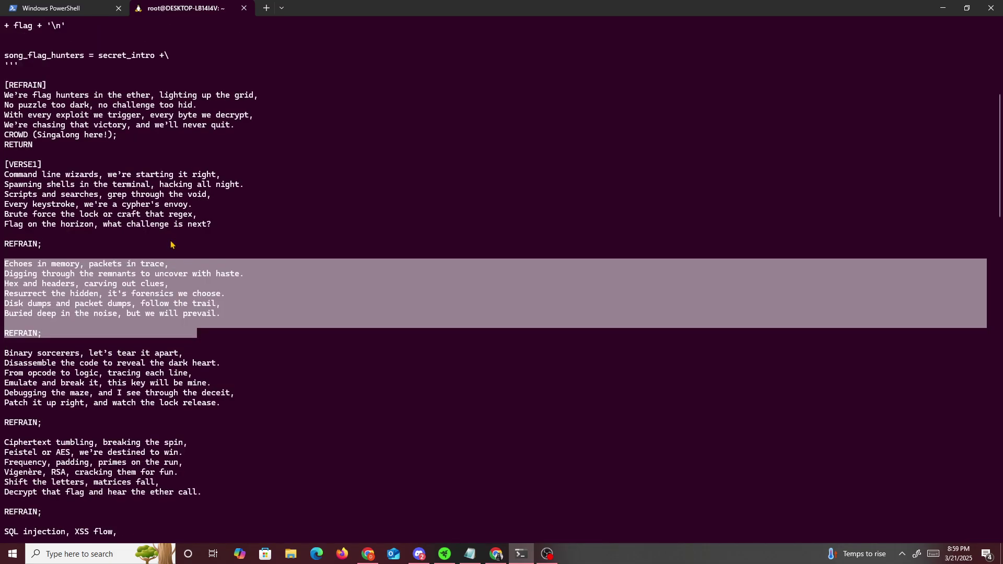
{"action": "scroll", "coordinate": [172, 241], "scroll_direction": "up", "scroll_amount": 5}
{"action": "scroll", "coordinate": [168, 240], "scroll_direction": "up", "scroll_amount": 2}
{"action": "left_click_drag", "start_coordinate": [19, 107], "coordinate": [65, 146]}
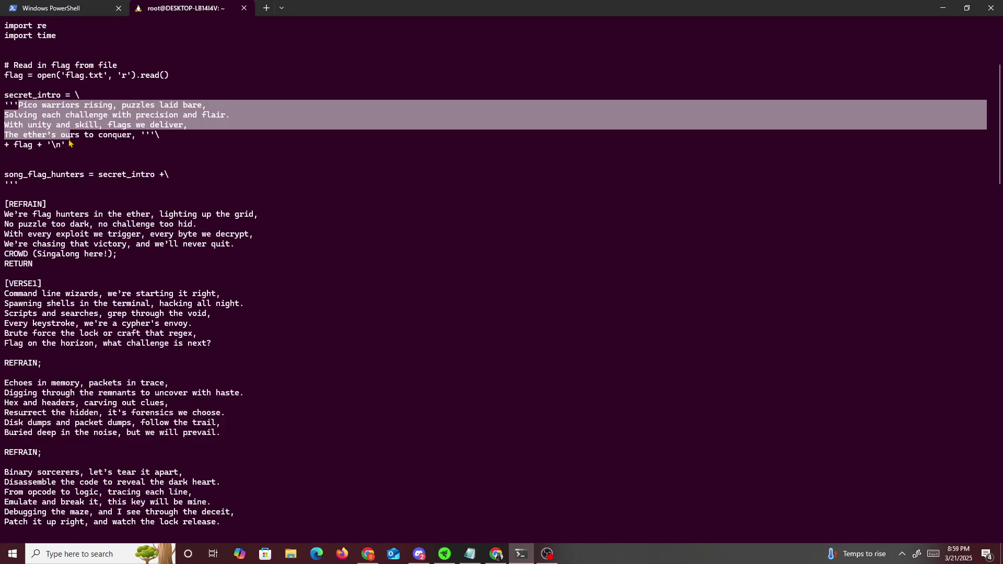
{"action": "scroll", "coordinate": [144, 259], "scroll_direction": "down", "scroll_amount": 10}
{"action": "scroll", "coordinate": [145, 298], "scroll_direction": "down", "scroll_amount": 10}
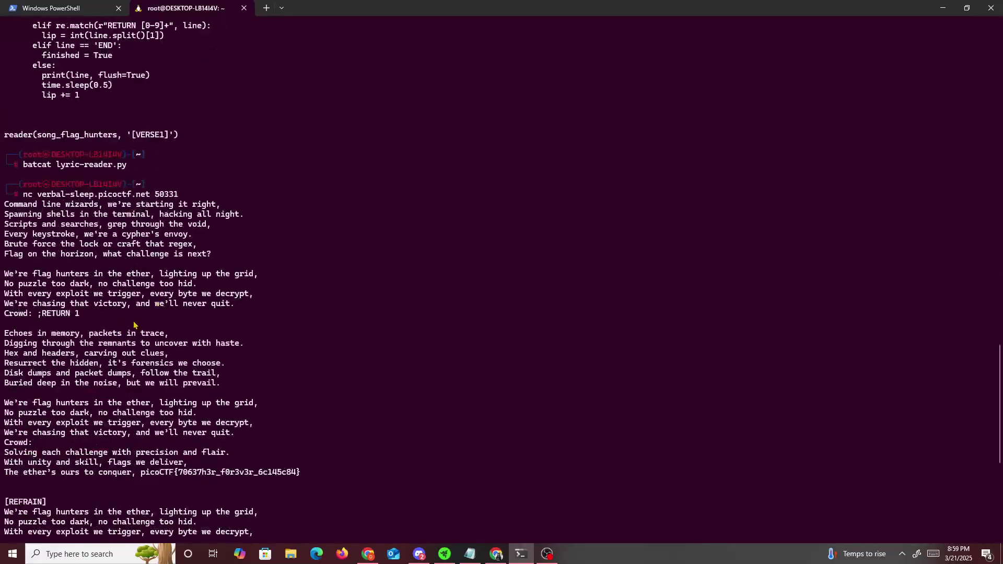
{"action": "scroll", "coordinate": [141, 329], "scroll_direction": "down", "scroll_amount": 5}
{"action": "scroll", "coordinate": [139, 362], "scroll_direction": "down", "scroll_amount": 5}
{"action": "scroll", "coordinate": [140, 361], "scroll_direction": "down", "scroll_amount": 2}
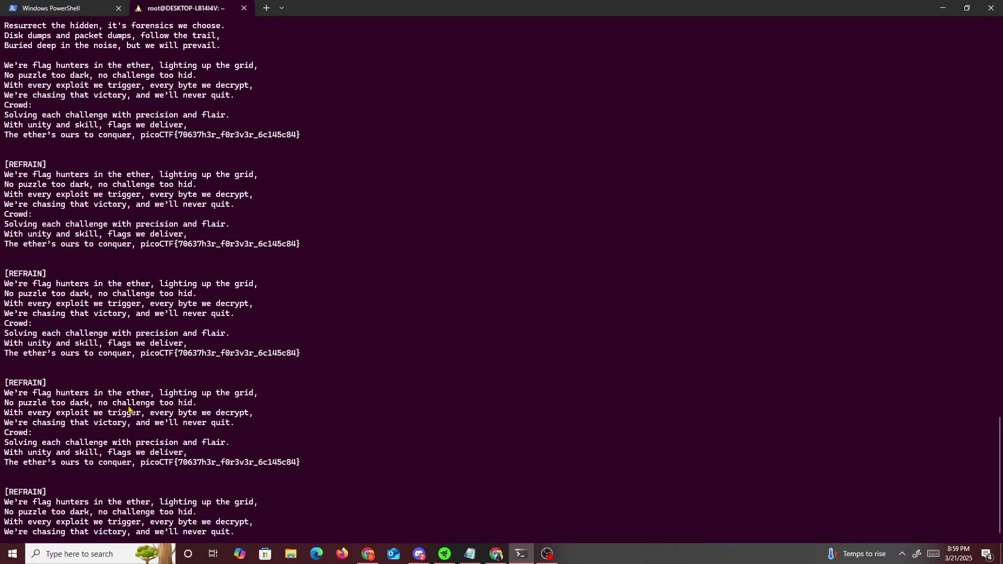
{"action": "scroll", "coordinate": [130, 404], "scroll_direction": "up", "scroll_amount": 3}
{"action": "scroll", "coordinate": [128, 391], "scroll_direction": "up", "scroll_amount": 4}
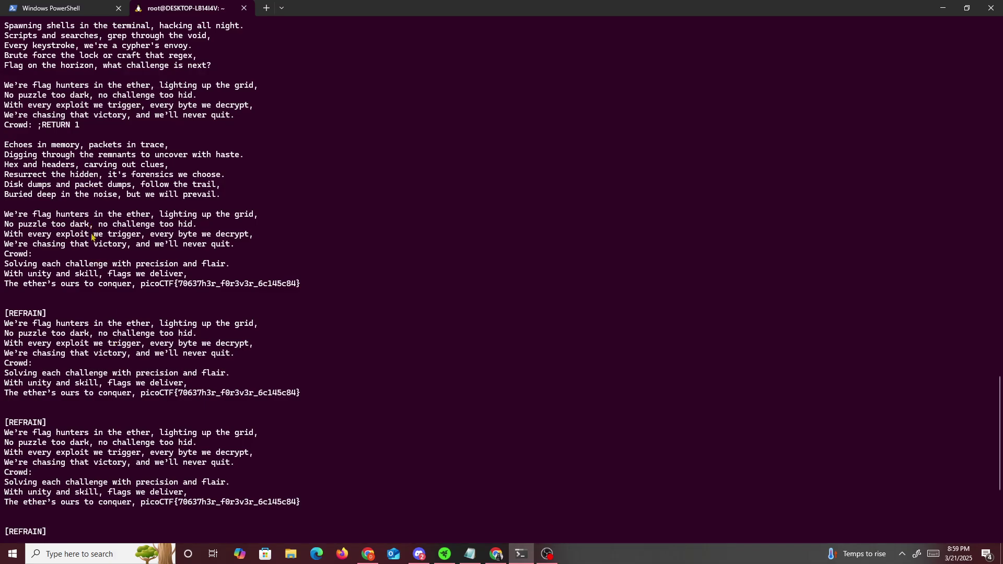
{"action": "scroll", "coordinate": [94, 243], "scroll_direction": "down", "scroll_amount": 3}
{"action": "scroll", "coordinate": [98, 255], "scroll_direction": "down", "scroll_amount": 3}
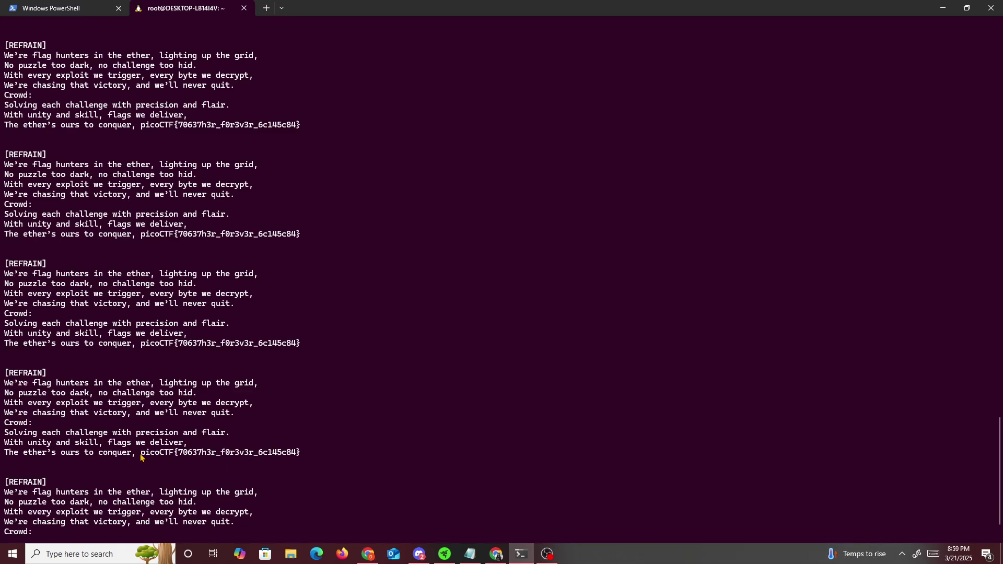
Copy the picoCTF flag, end the nc session with Ctrl+C, and copy the flag again
{"action": "left_click_drag", "start_coordinate": [141, 453], "coordinate": [300, 455]}
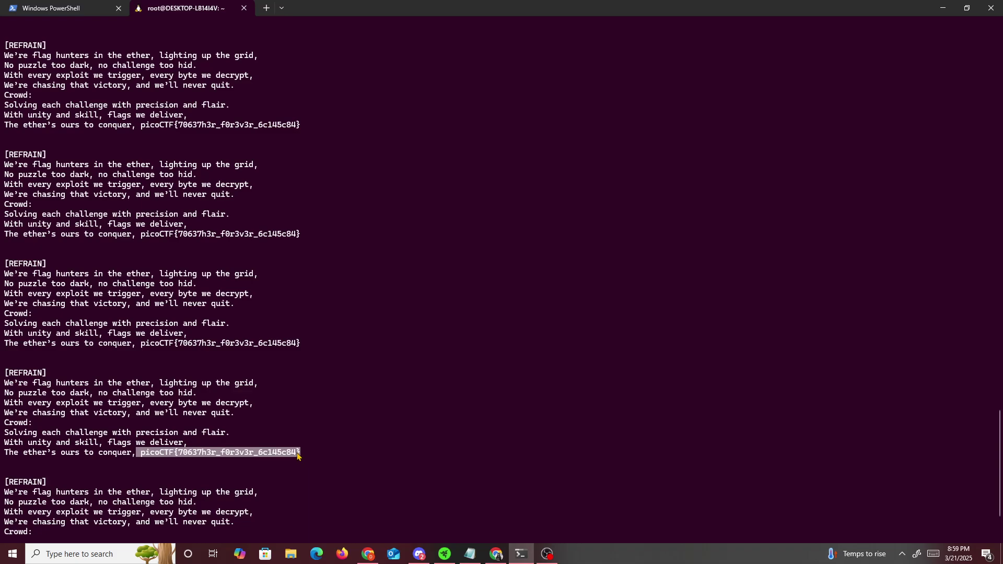
{"action": "right_click", "coordinate": [285, 447]}
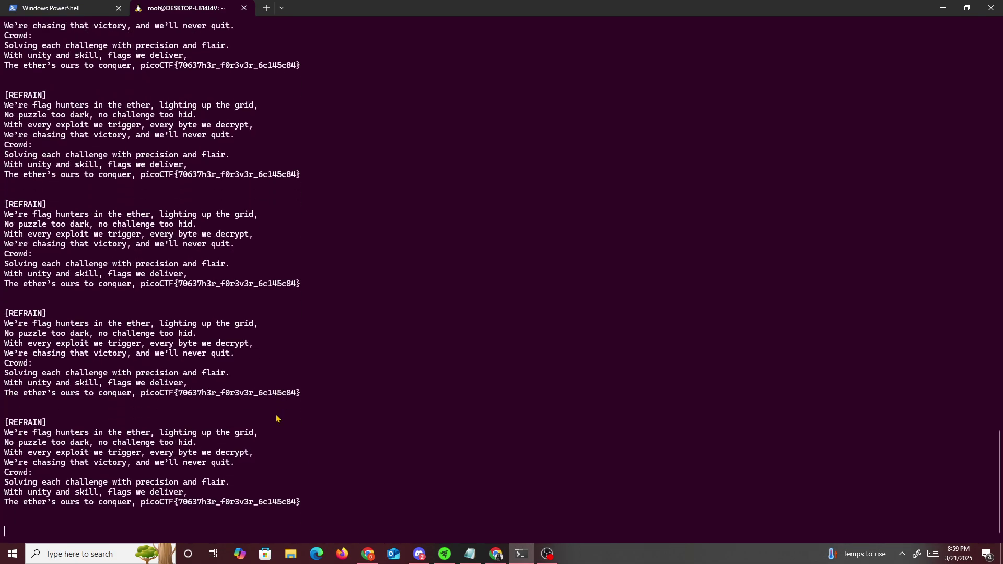
{"action": "key", "text": "ctrl+c"}
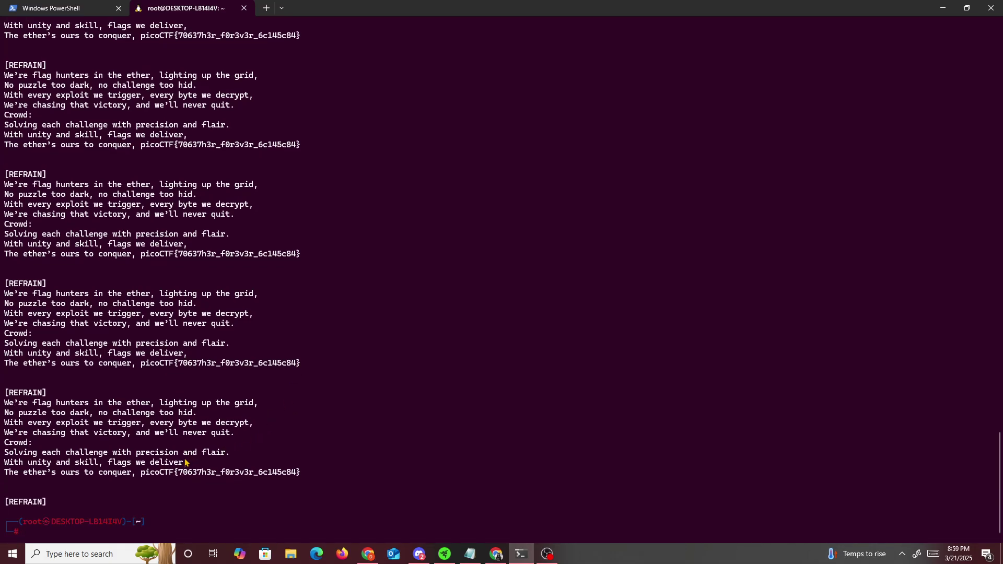
{"action": "left_click_drag", "start_coordinate": [141, 472], "coordinate": [310, 473]}
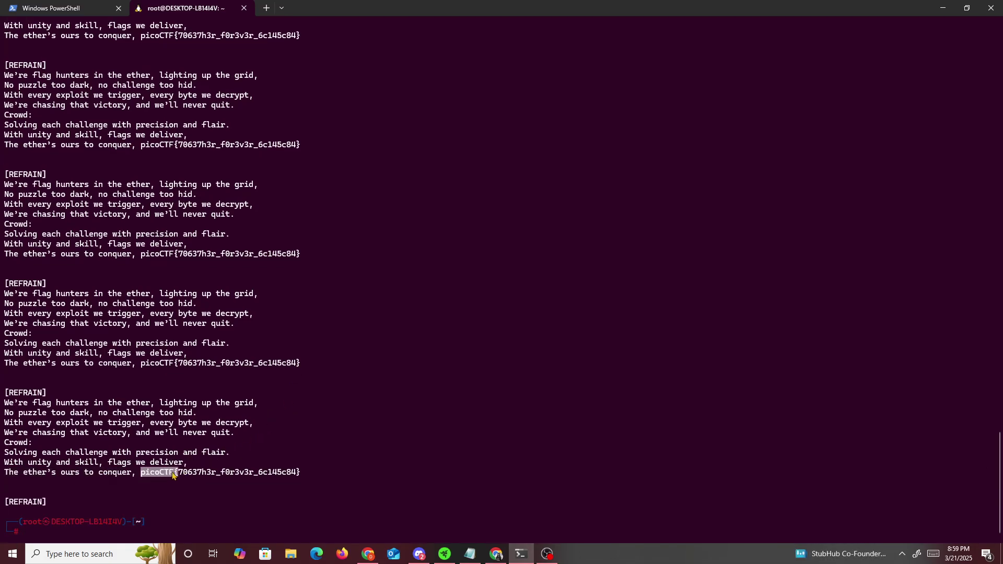
{"action": "right_click", "coordinate": [303, 474]}
{"action": "scroll", "coordinate": [192, 336], "scroll_direction": "up", "scroll_amount": 1}
{"action": "scroll", "coordinate": [191, 334], "scroll_direction": "up", "scroll_amount": 5}
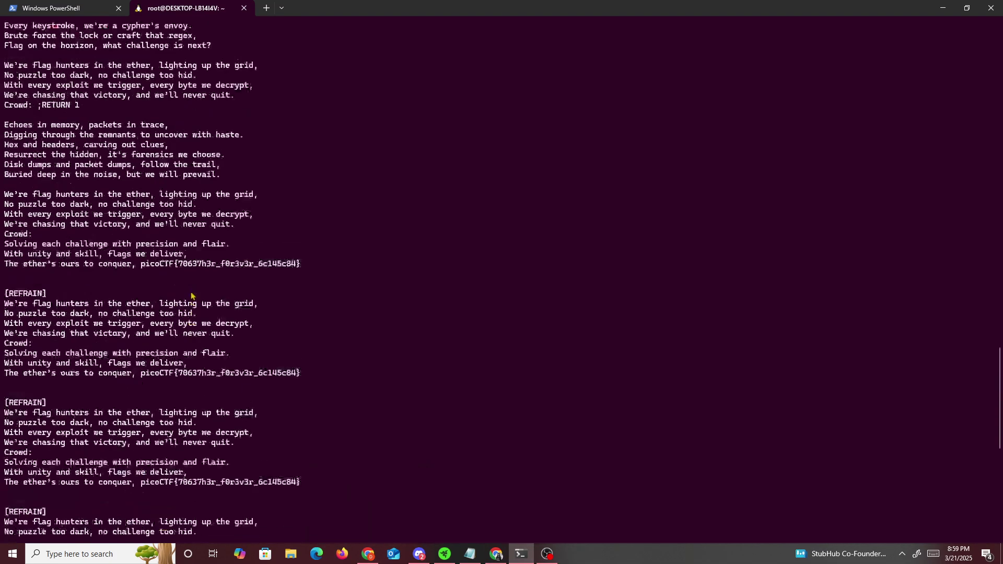
{"action": "scroll", "coordinate": [192, 334], "scroll_direction": "up", "scroll_amount": 5}
{"action": "scroll", "coordinate": [158, 275], "scroll_direction": "up", "scroll_amount": 3}
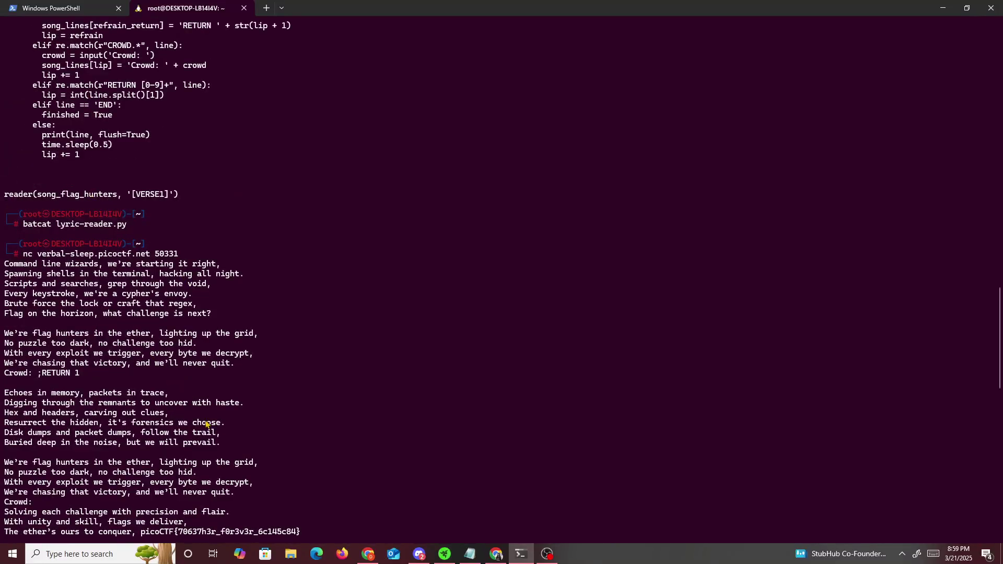
Paste the copied flag into the Flag Hunters flag field and submit it
{"action": "left_click", "coordinate": [368, 554]}
{"action": "left_click", "coordinate": [337, 455]}
{"action": "right_click", "coordinate": [337, 455]}
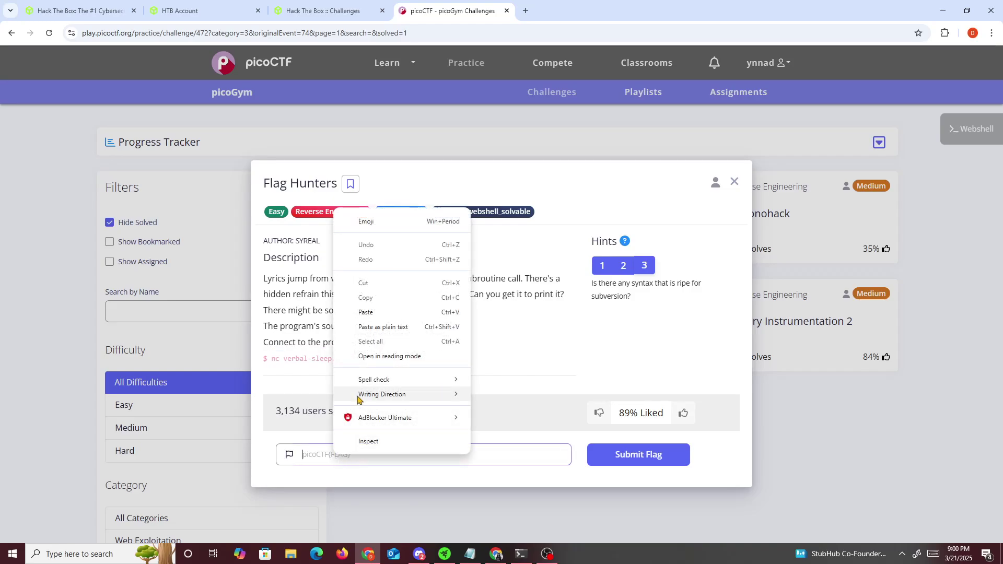
{"action": "left_click", "coordinate": [366, 312]}
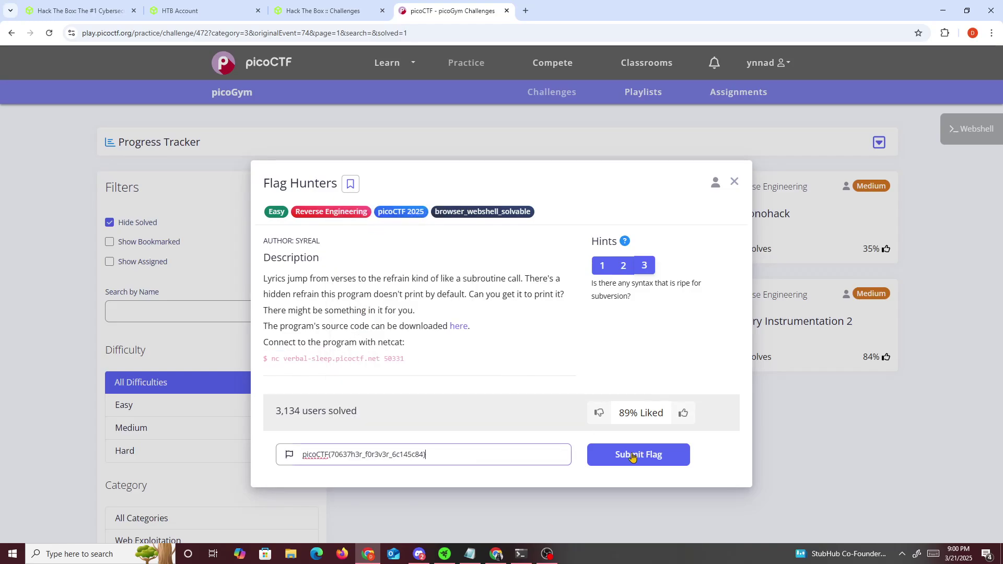
{"action": "left_click", "coordinate": [638, 454]}
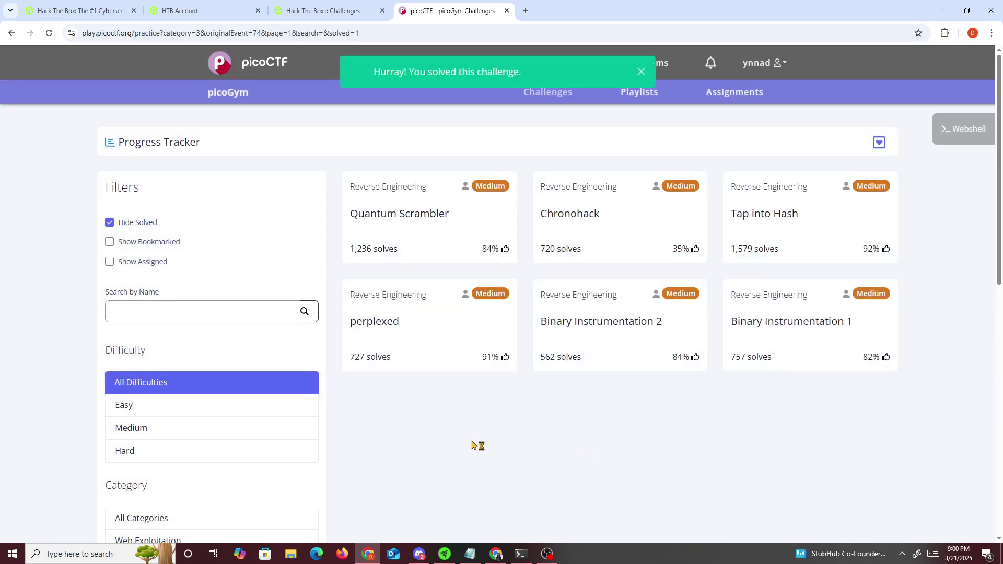